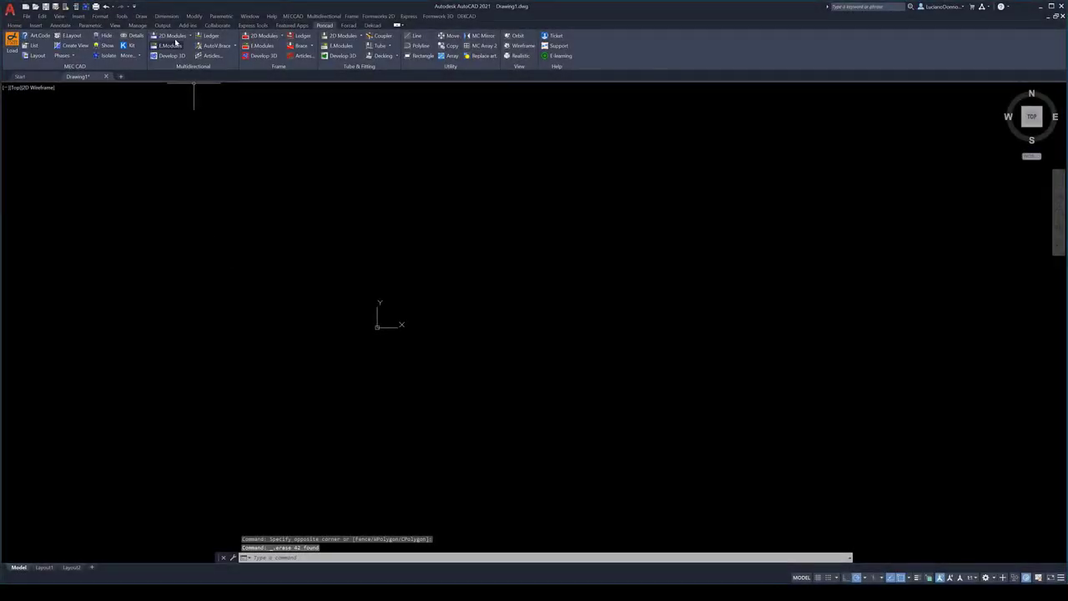
- Choose a linear 2D scaffold layout with N72250 250 cm ledgers and N76115 115 cm transoms
left_click(175, 37)
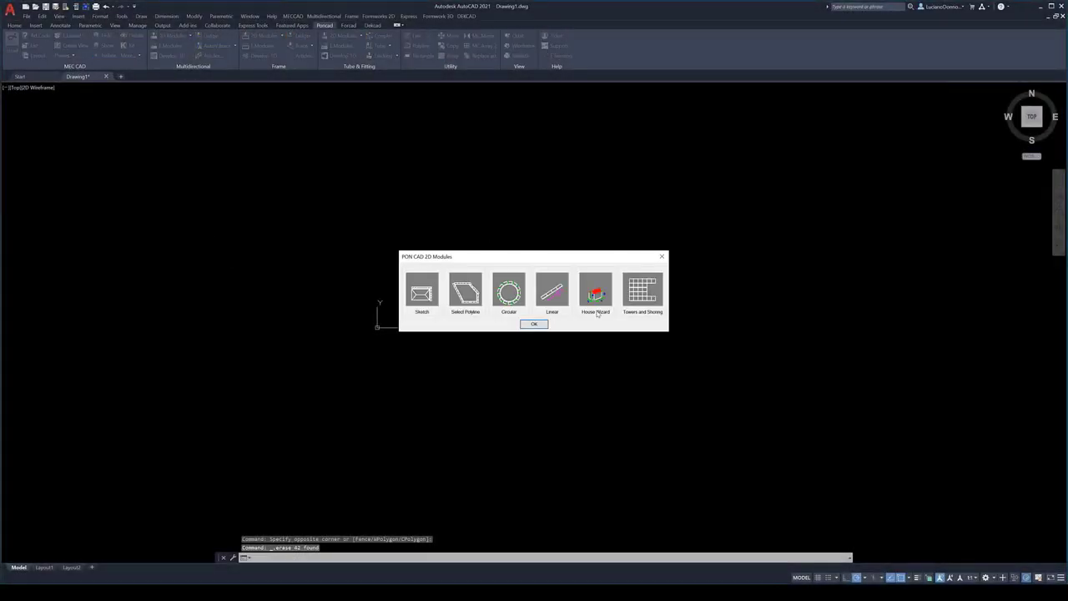
left_click(557, 297)
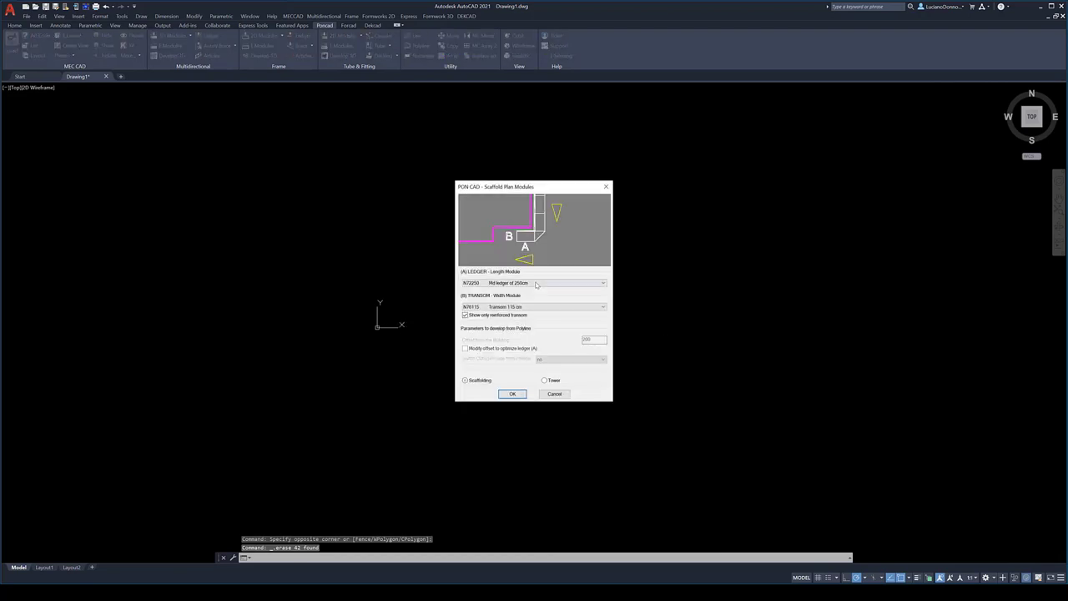
left_click(543, 284)
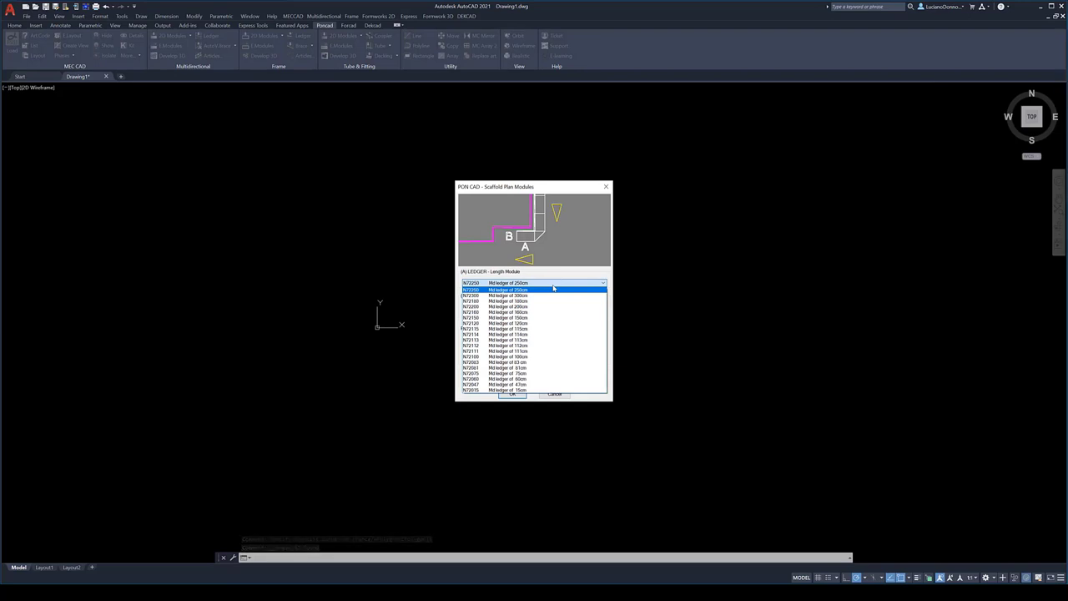
left_click(553, 288)
left_click(550, 307)
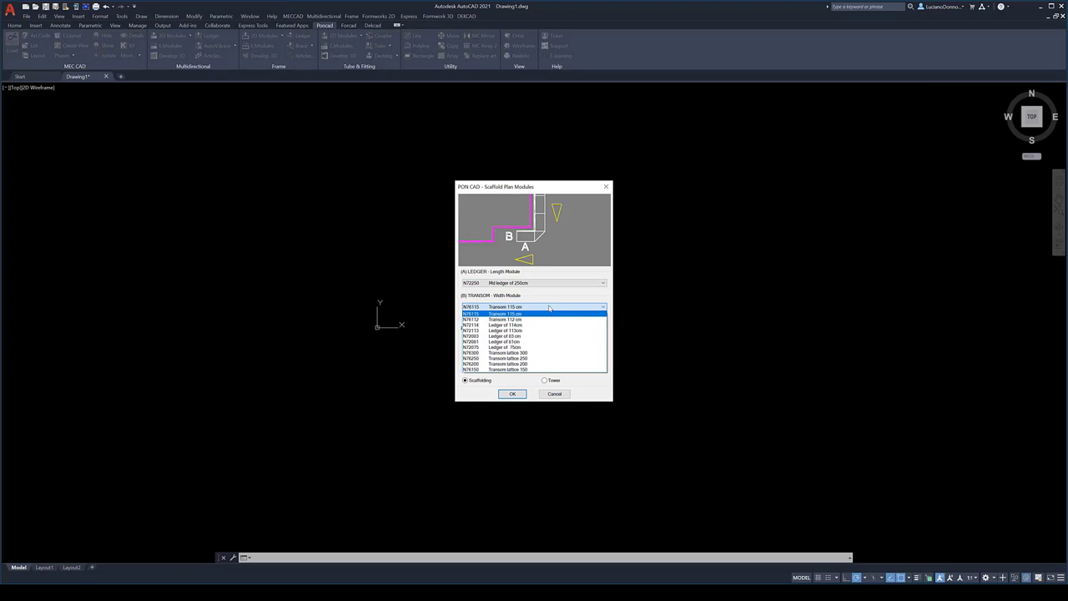
left_click(549, 308)
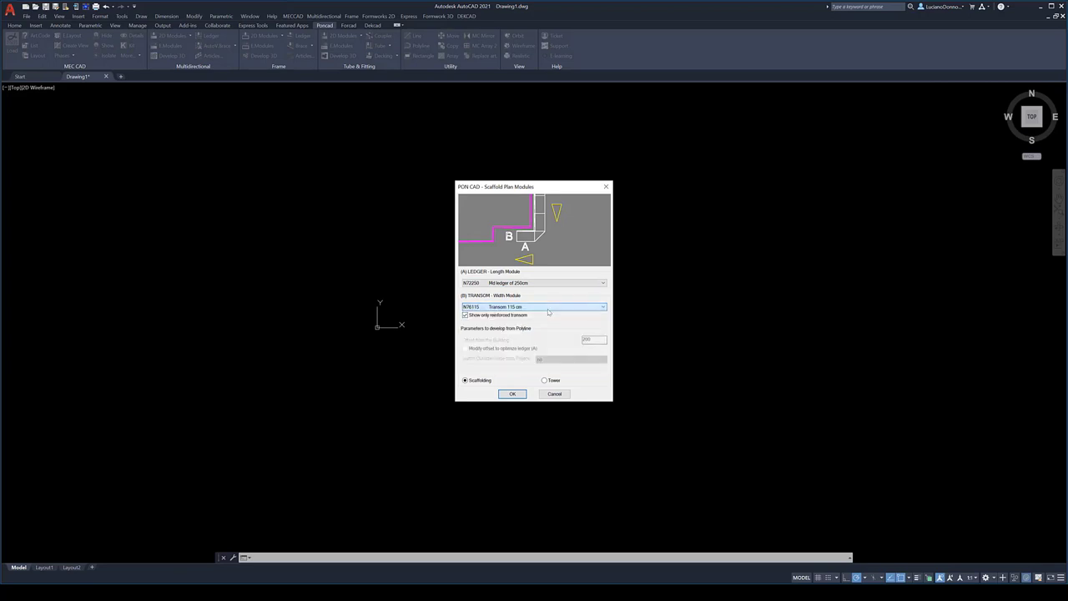
left_click(521, 395)
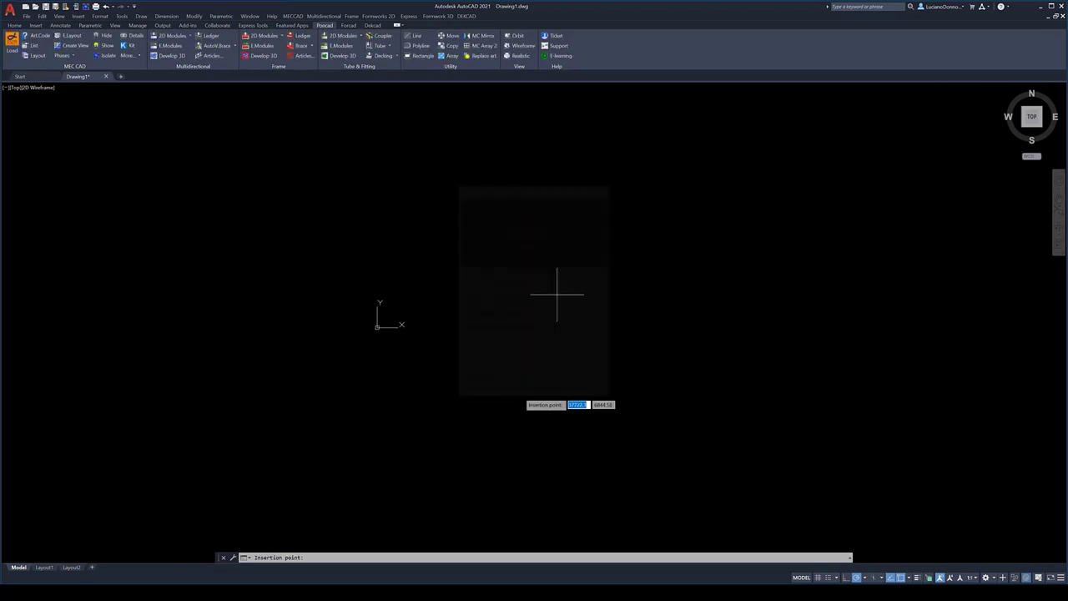
- Draw a scaffold row between two points: 400 cm external, 300 cm internal standards, guardrail 1500
left_click(406, 269)
left_click(503, 268)
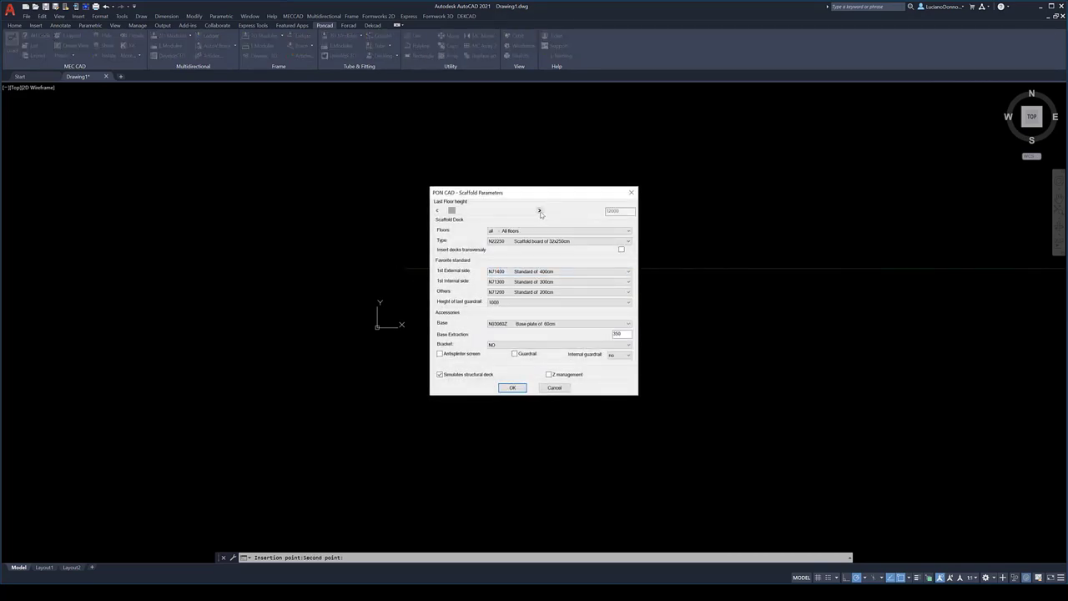
left_click(564, 272)
left_click(495, 283)
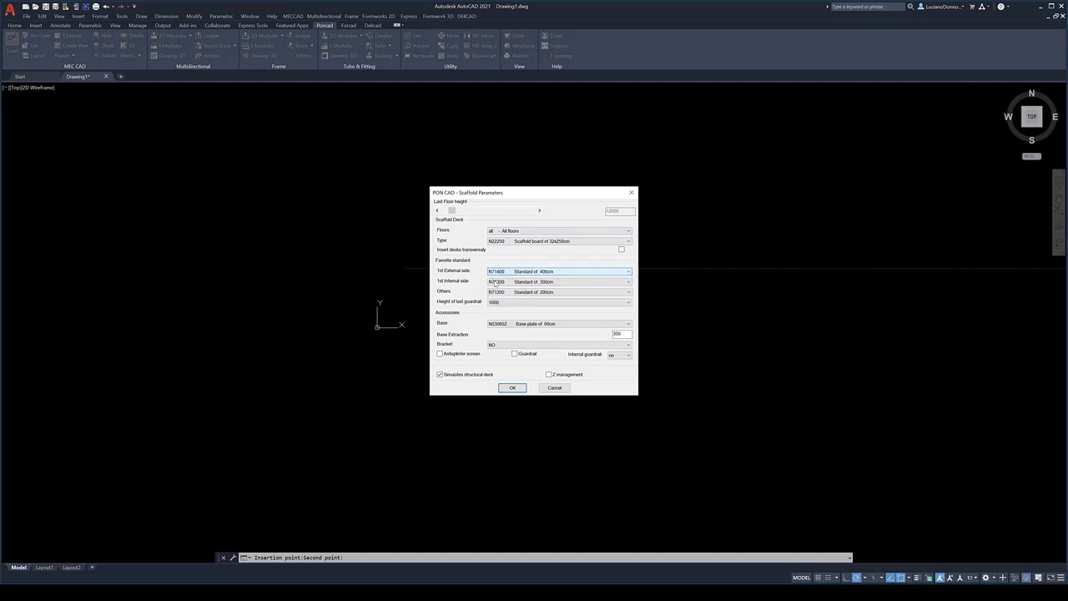
left_click(506, 284)
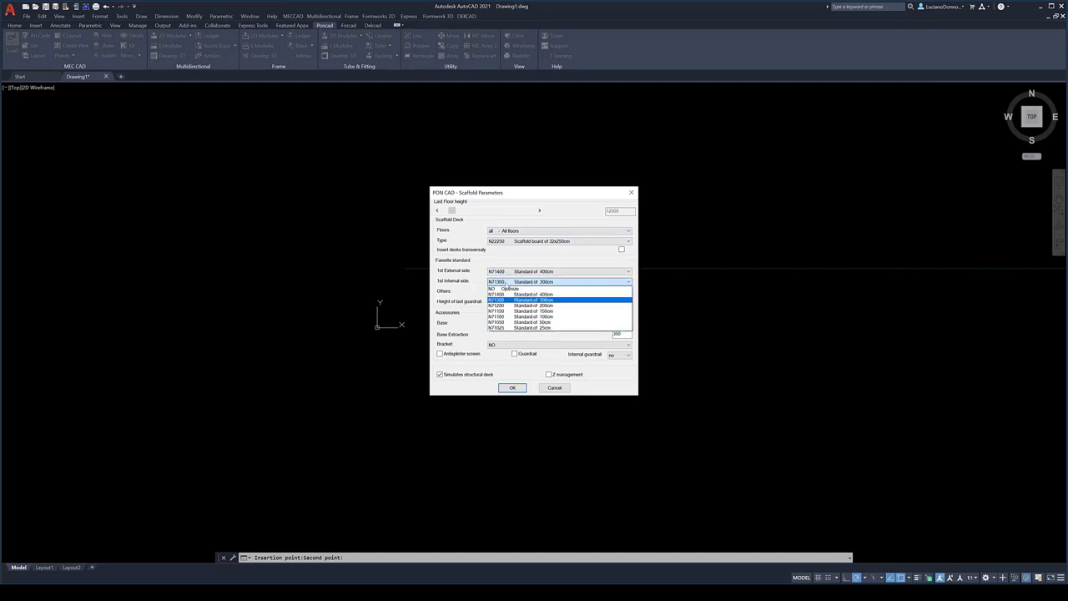
left_click(506, 285)
left_click(489, 302)
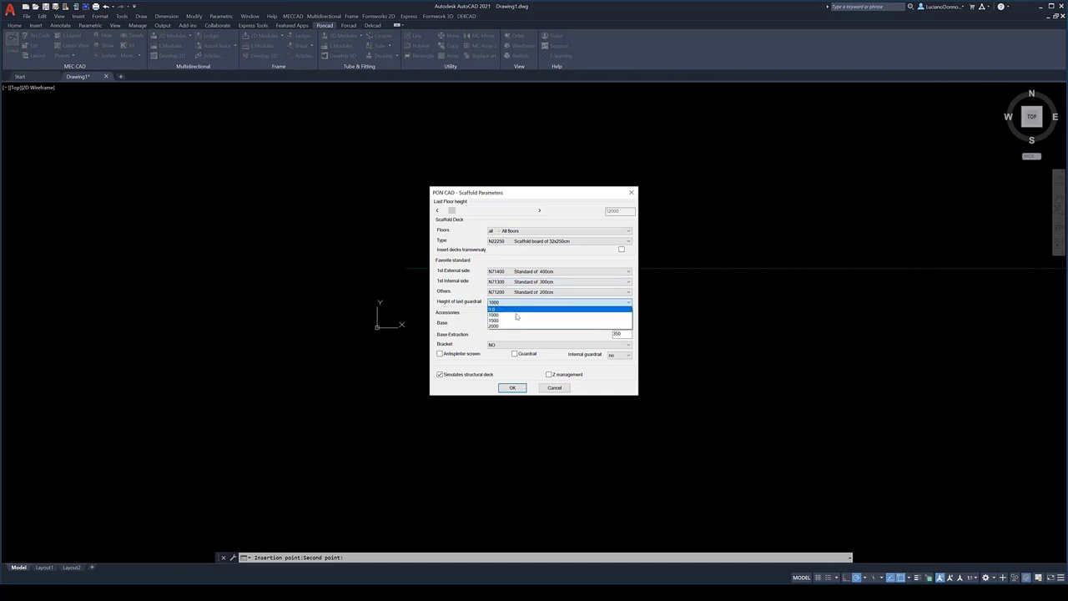
left_click(515, 319)
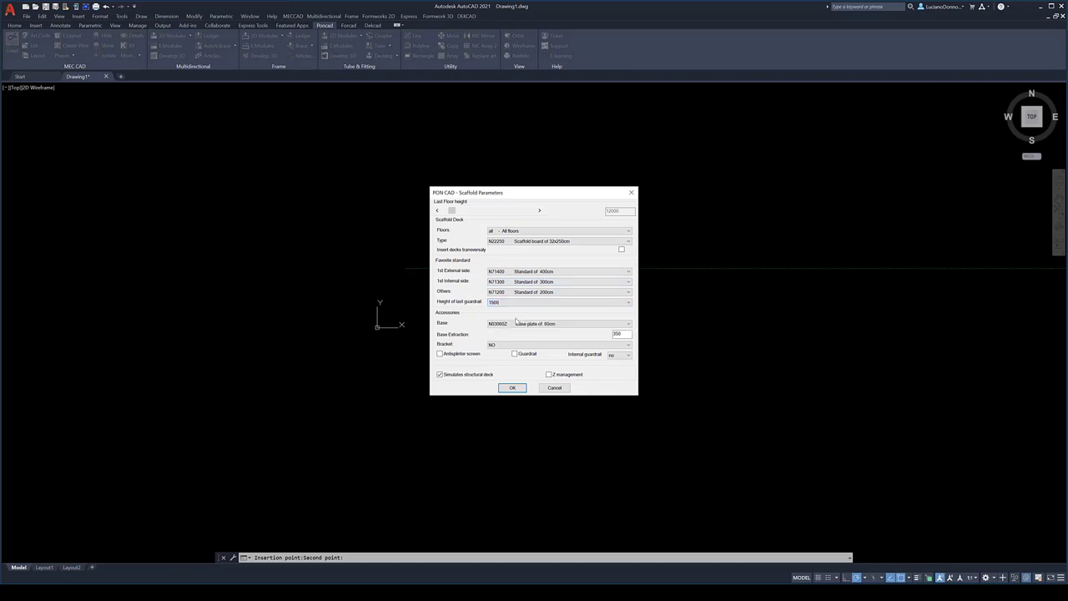
left_click(515, 388)
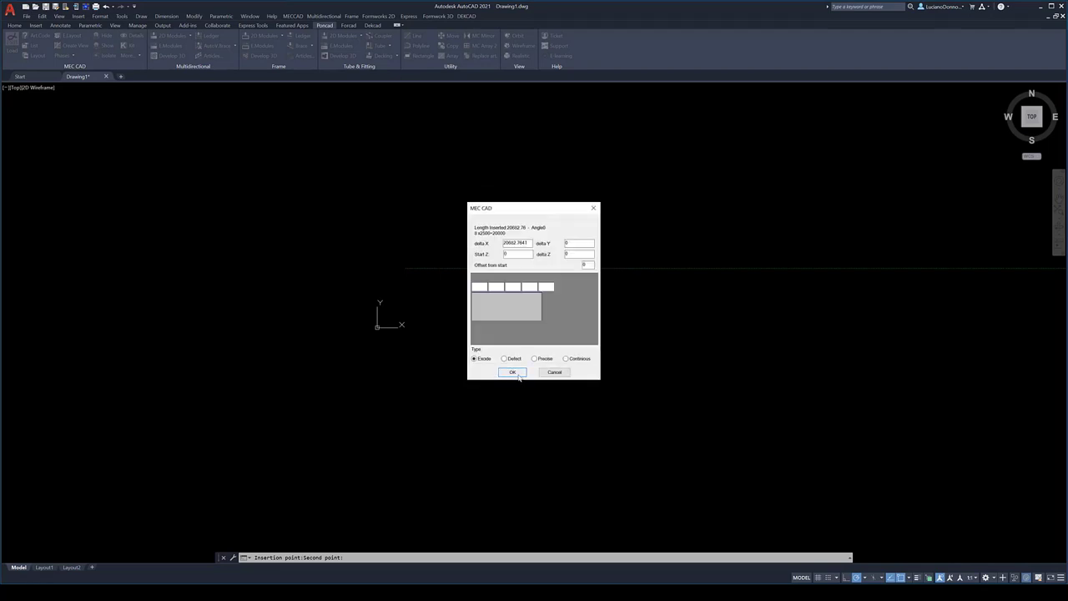
left_click(514, 372)
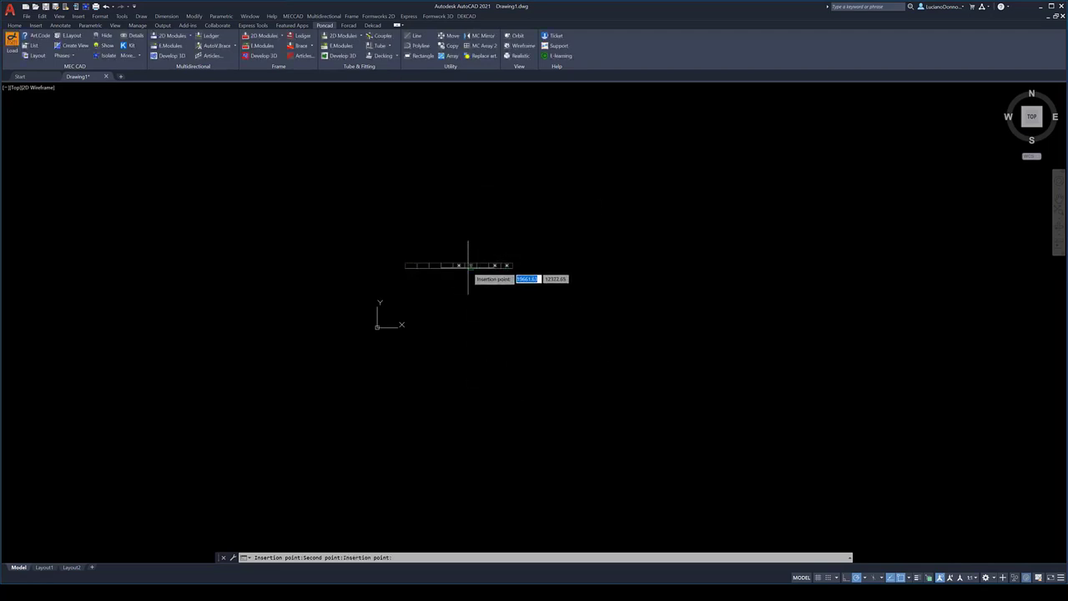
- Orbit to a 3D view of the row, end insertion, and bring up the Modify 2D Module options
mouse_move(568, 316)
middle_mouse_down("shift")
mouse_move(600, 214)
mouse_move(623, 195)
middle_mouse_up("shift")
scroll(500, 392, "up", 3)
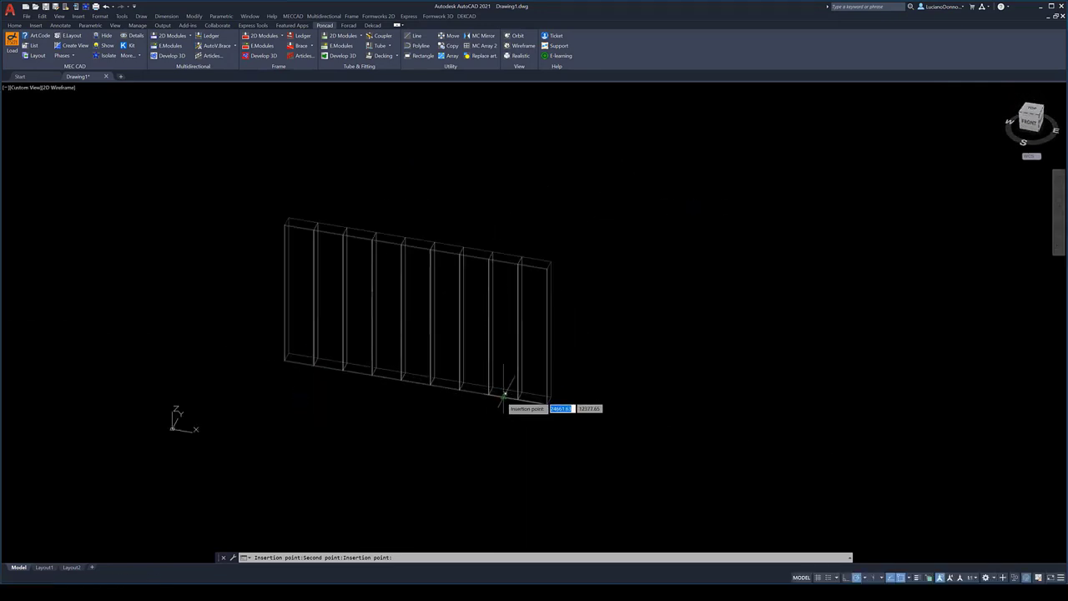
key("Escape")
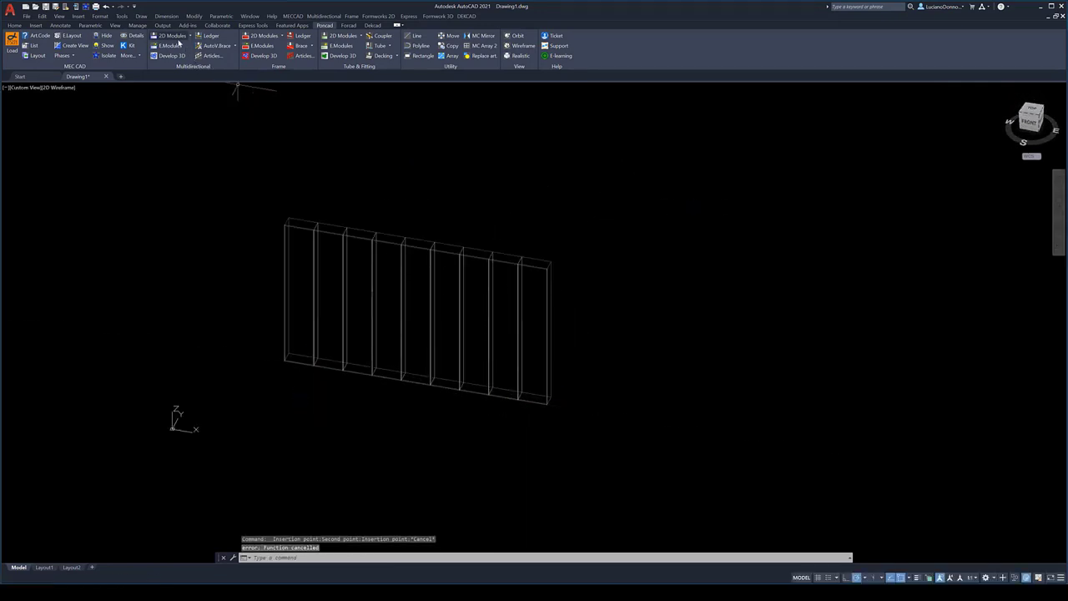
left_click(171, 36)
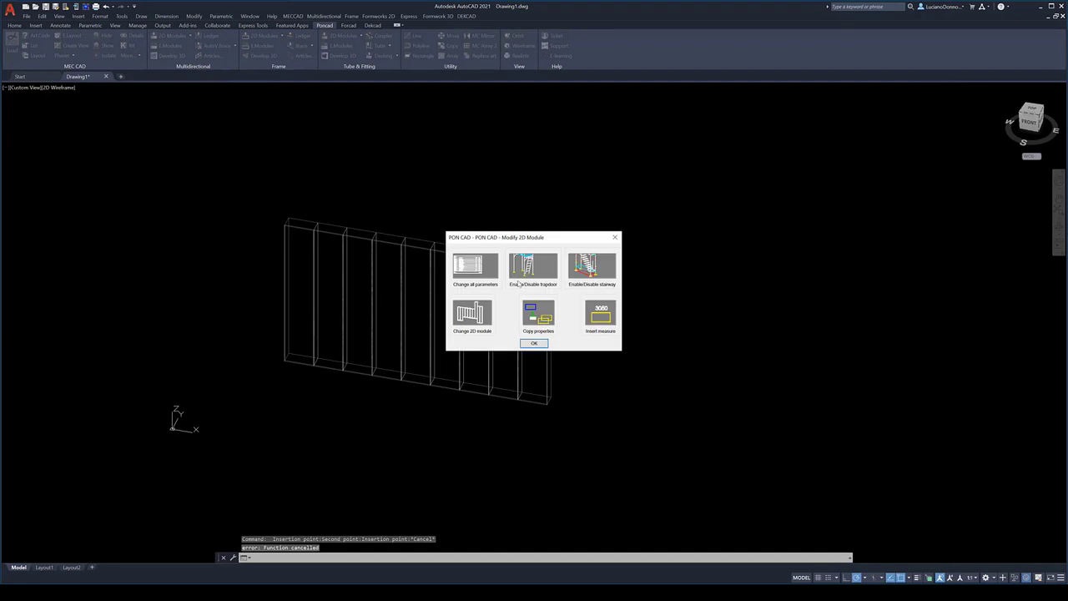
- Enable a shifted trapdoor in the right-end bay, then dismiss the modification options
left_click(592, 265)
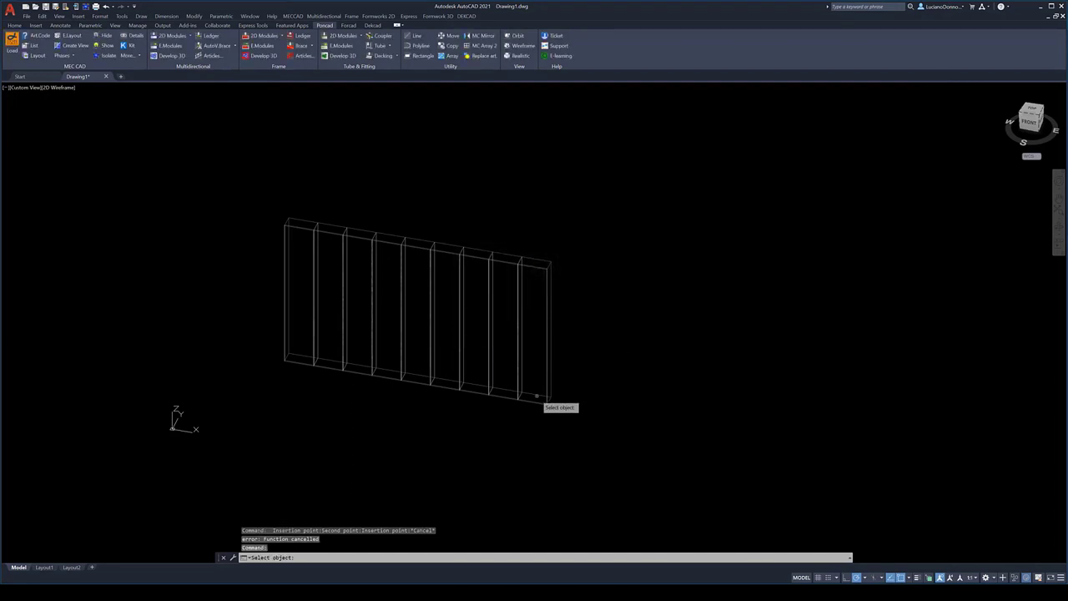
left_click(543, 400)
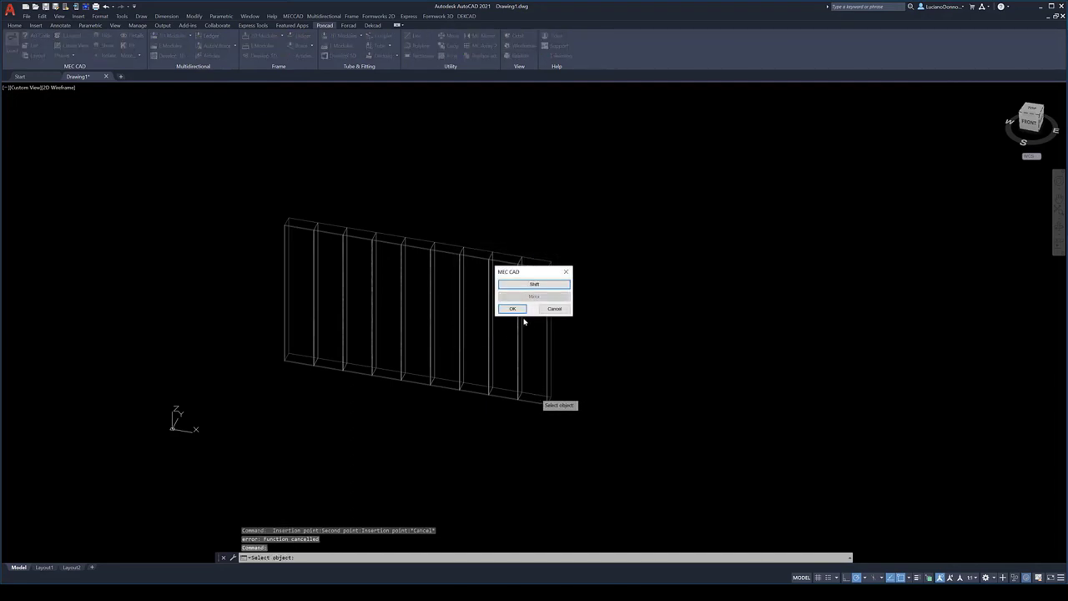
left_click(527, 284)
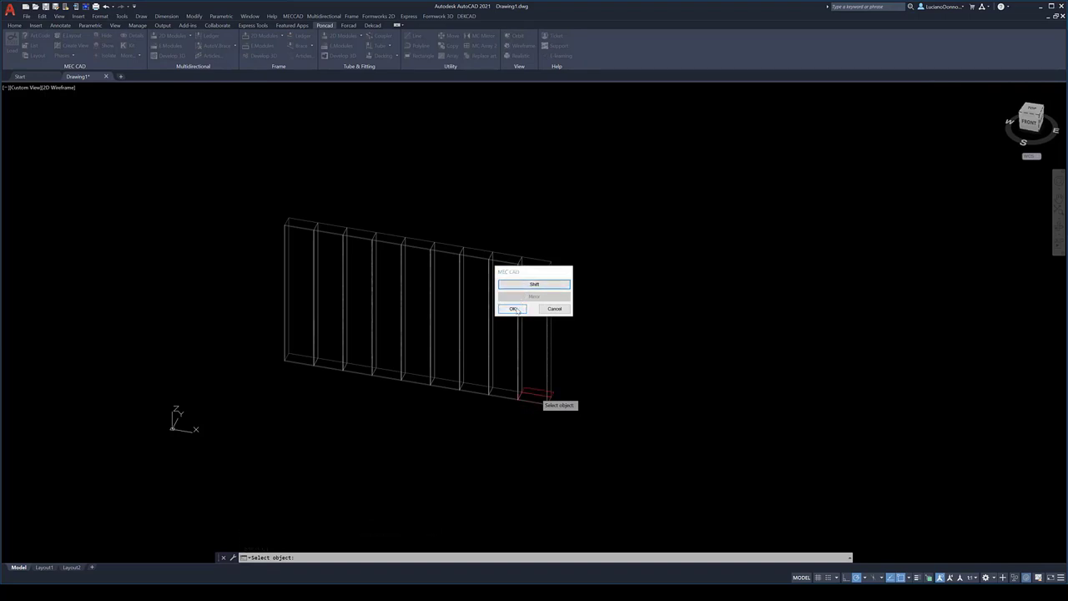
left_click(514, 308)
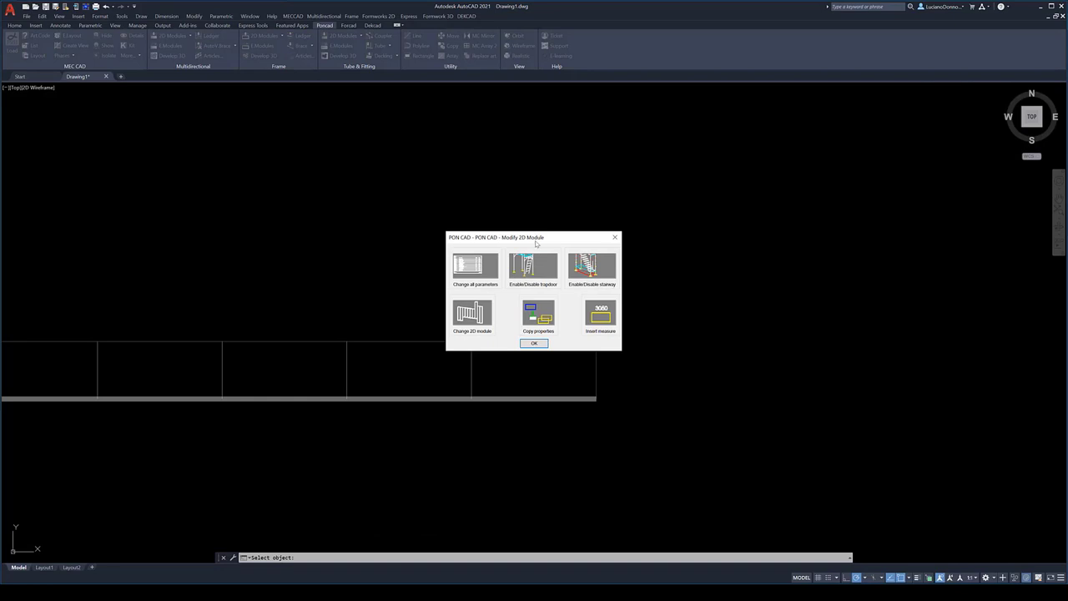
left_click_drag(536, 244, 204, 206)
key("Escape")
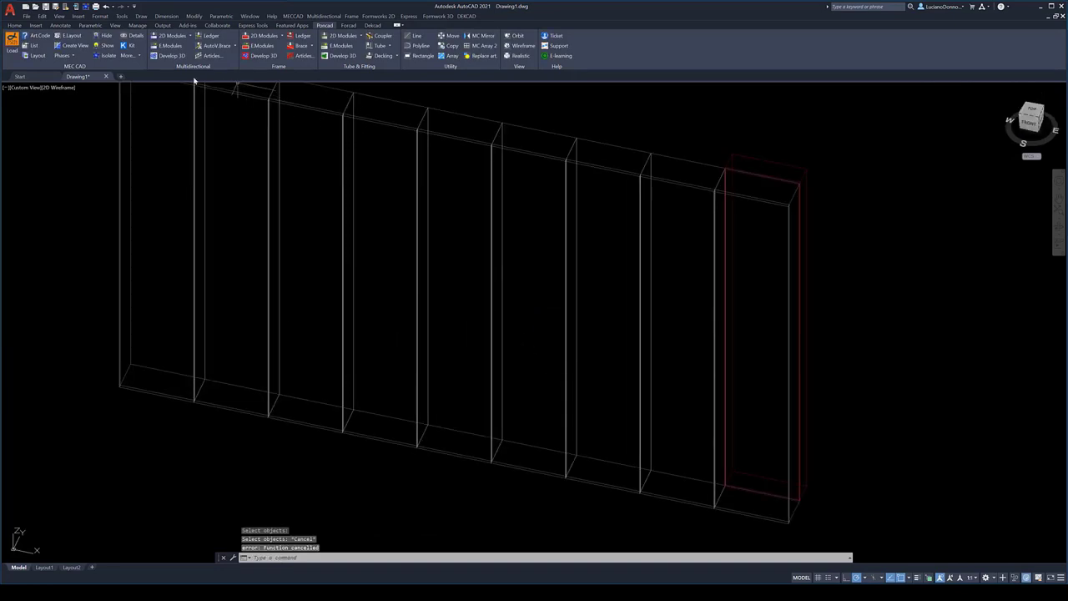
- Change all parameters of the two middle bays so they start at height 4000
left_click(177, 50)
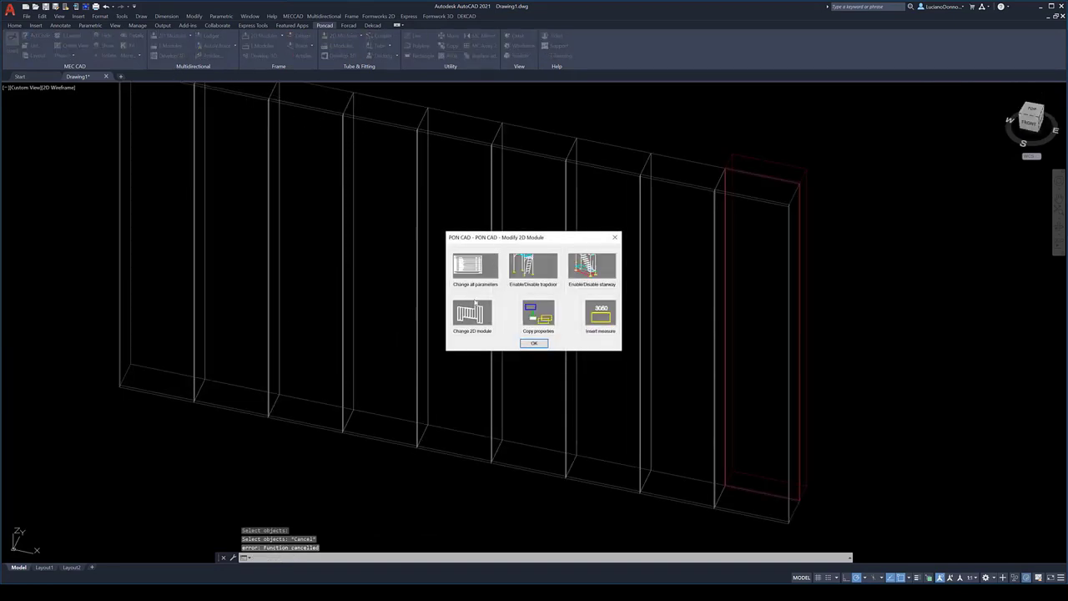
left_click(473, 313)
left_click_drag(525, 489, 471, 410)
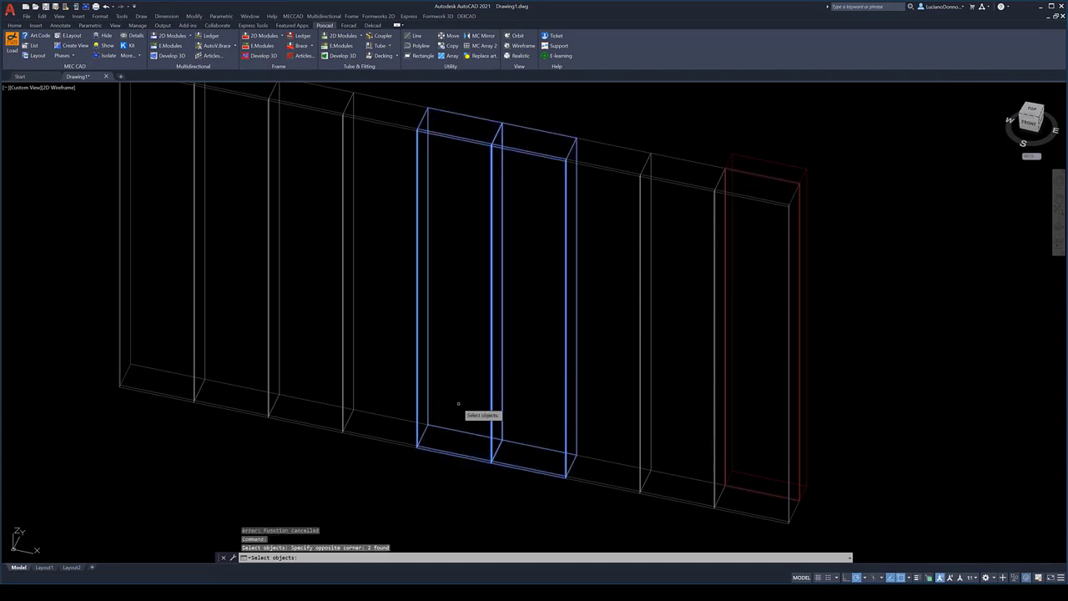
key("Return")
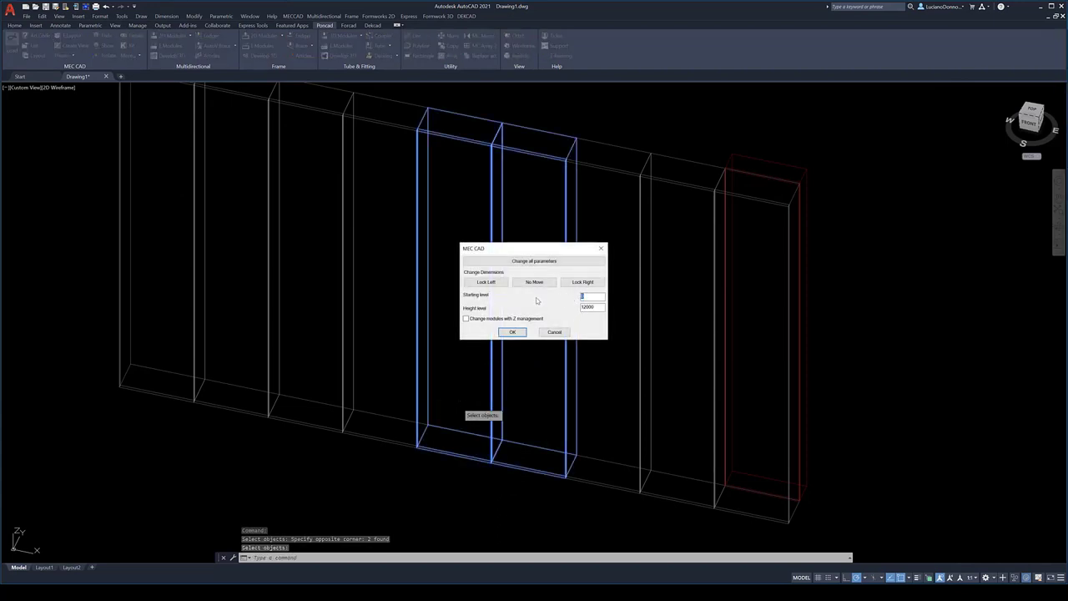
type("4000")
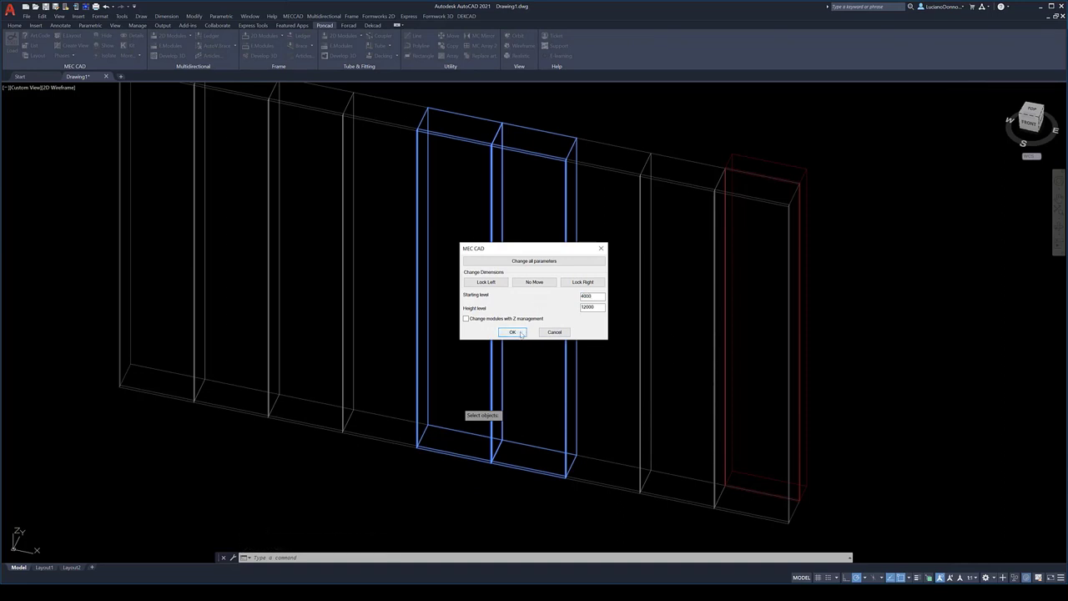
left_click(513, 332)
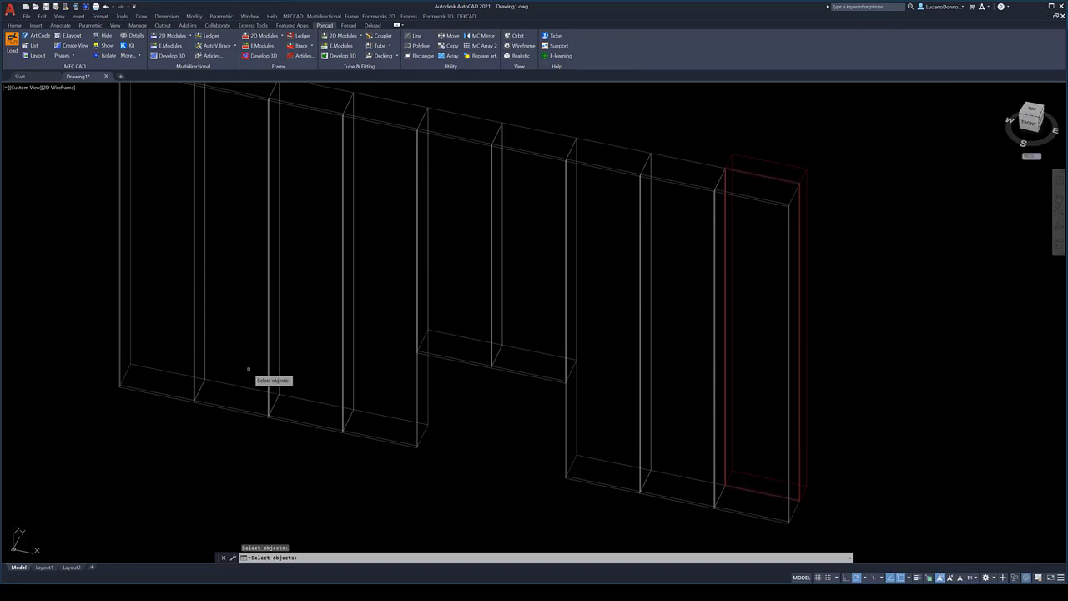
key("Return")
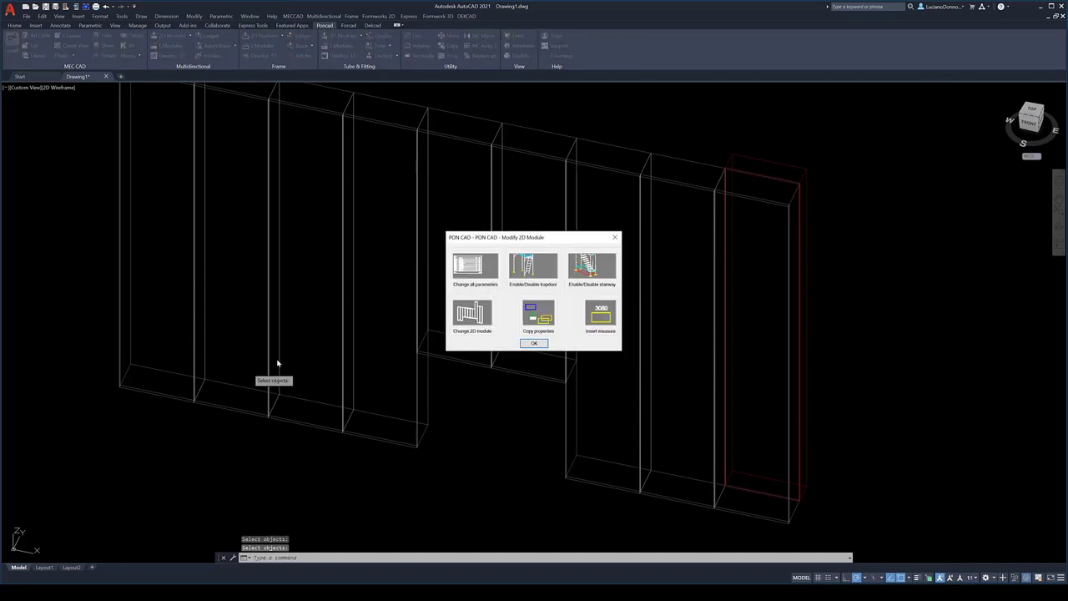
- Set the third module's height level to 16000 and orbit toward a front view
key("Return")
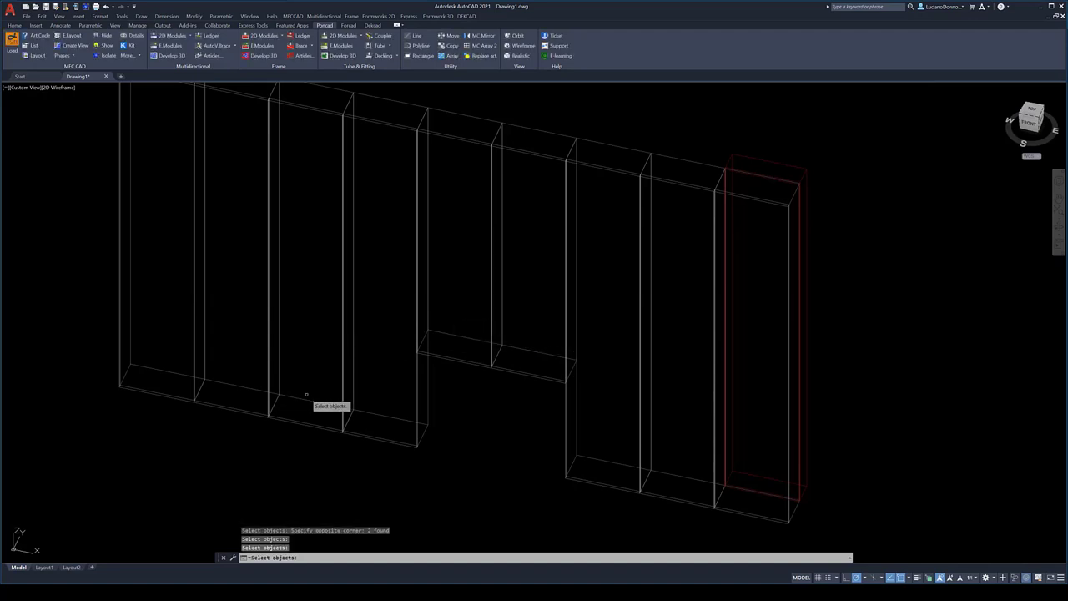
left_click(305, 391)
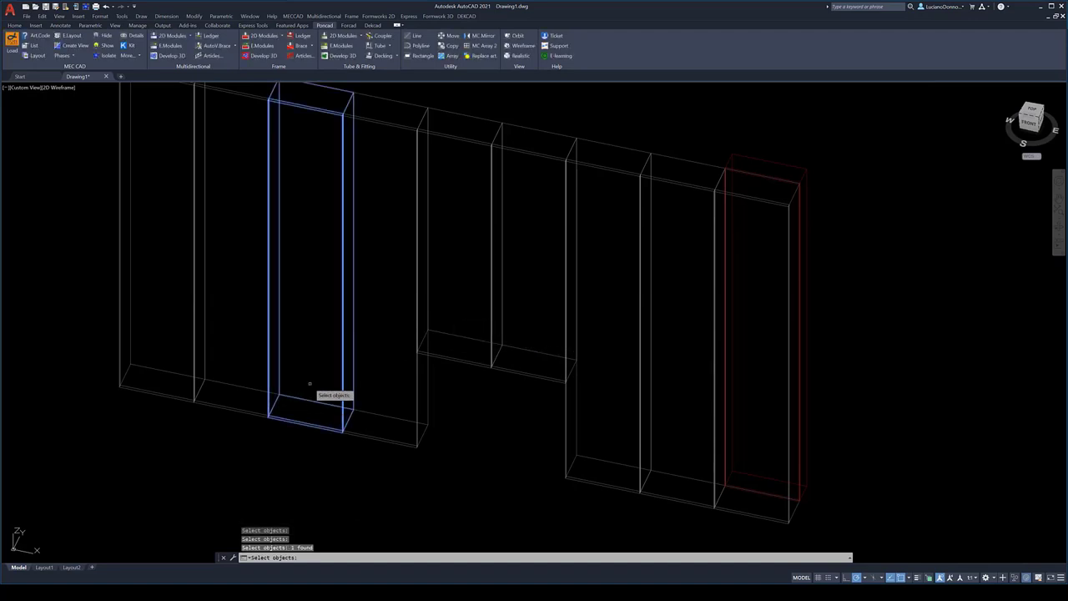
key("Return")
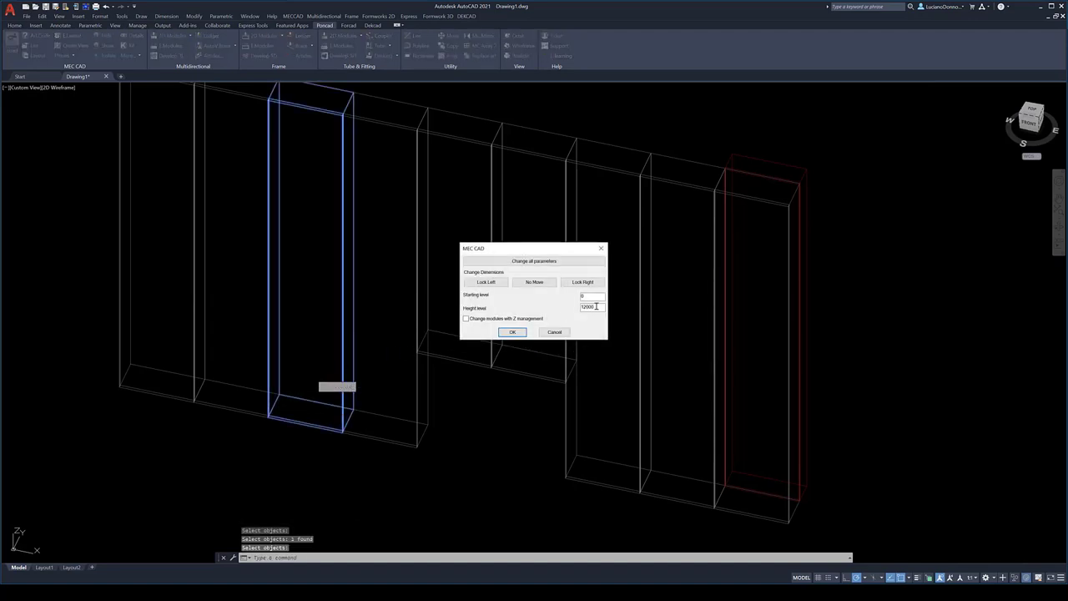
type("00")
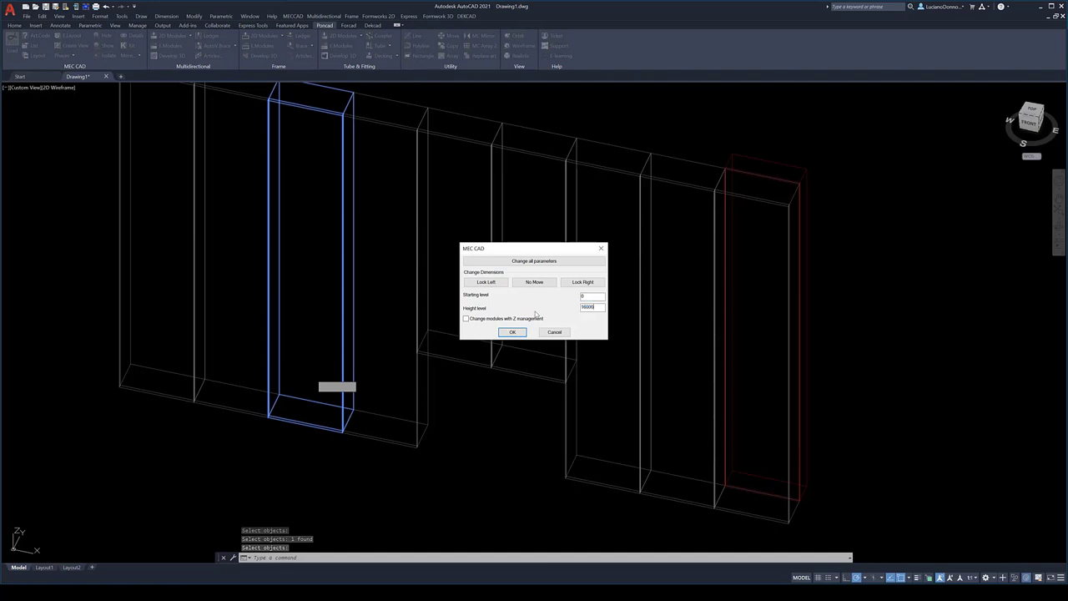
left_click(512, 333)
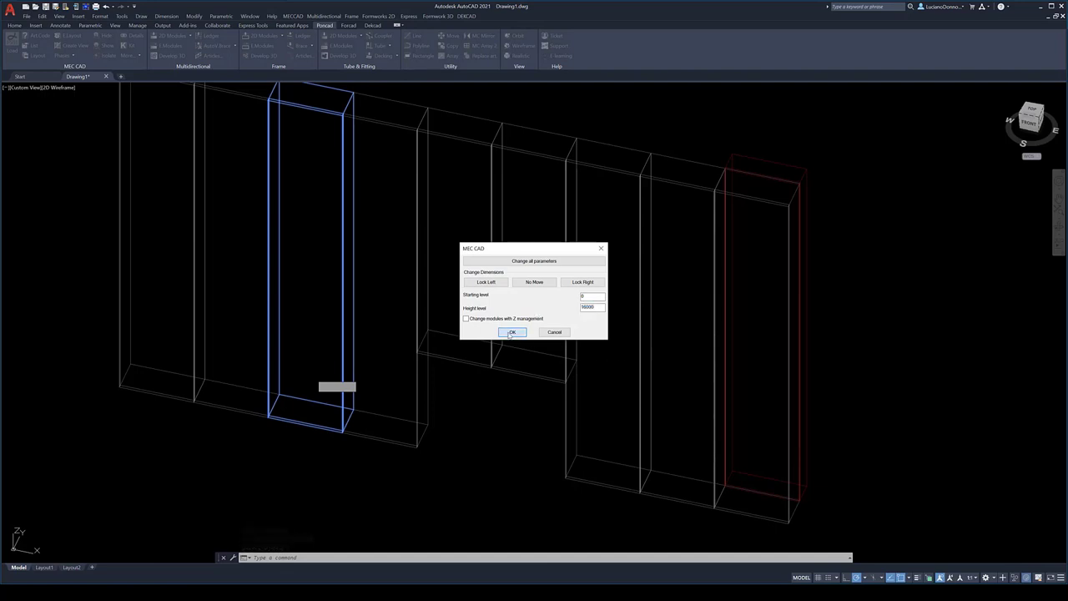
scroll(451, 392, "down", 3)
scroll(468, 443, "down", 3)
middle_click_drag(481, 450, 506, 447, "shift")
- Copy the 16000-high bay from its bottom corner to a spot just behind the original
key("Escape")
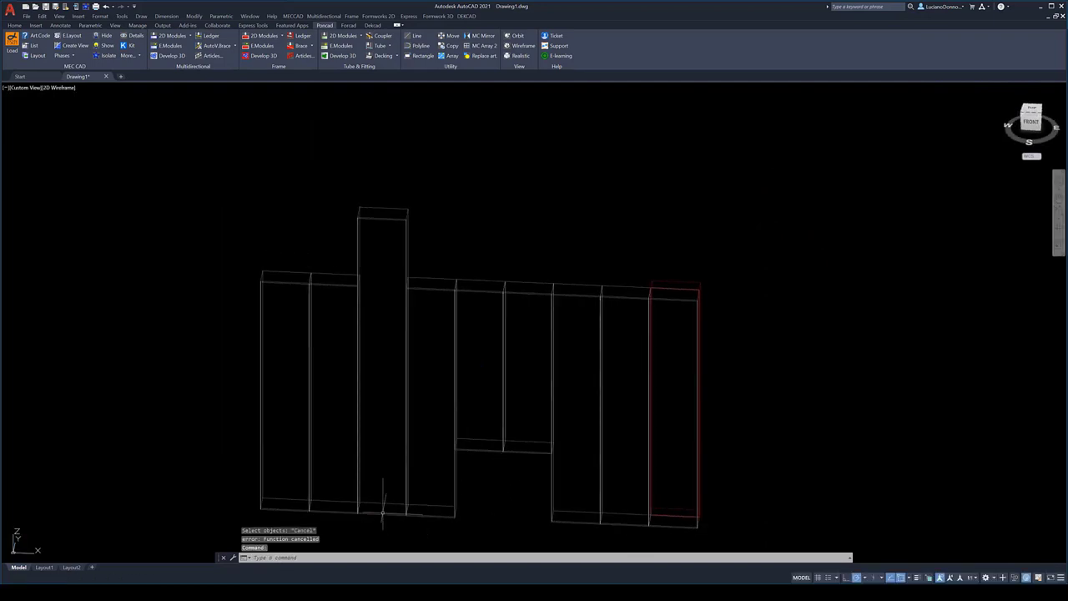
scroll(384, 507, "up", 2)
left_click(382, 504)
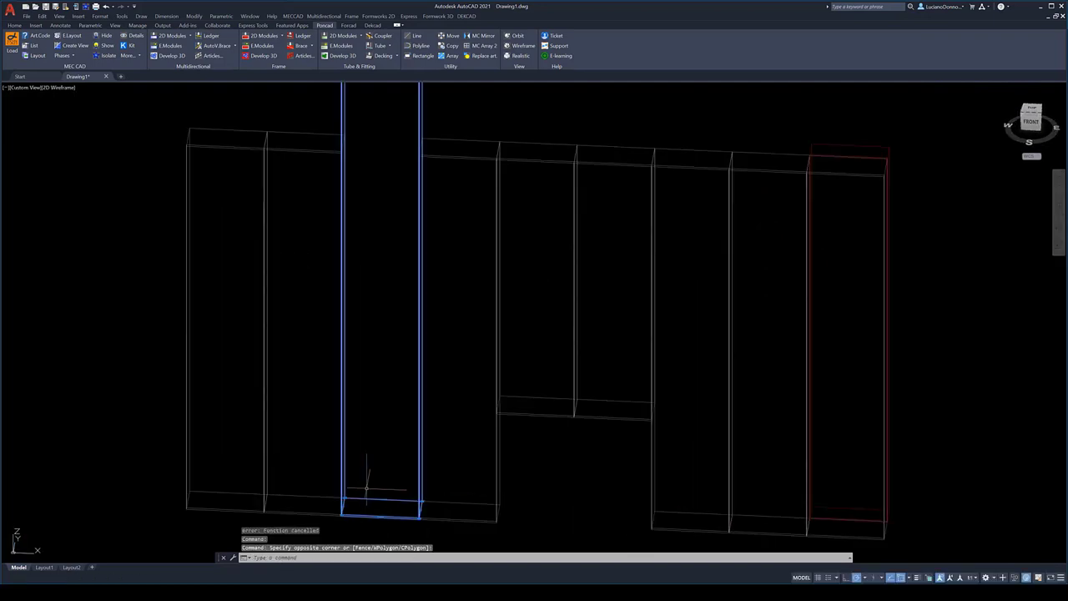
type("cp")
key("Return")
scroll(402, 521, "up", 4)
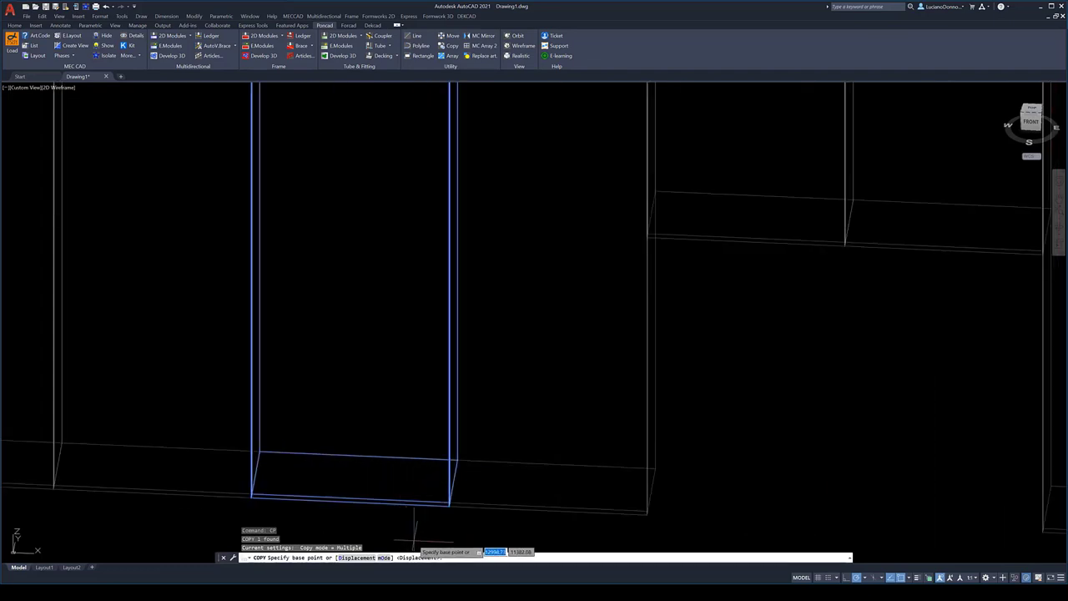
left_click(450, 505)
left_click(460, 458)
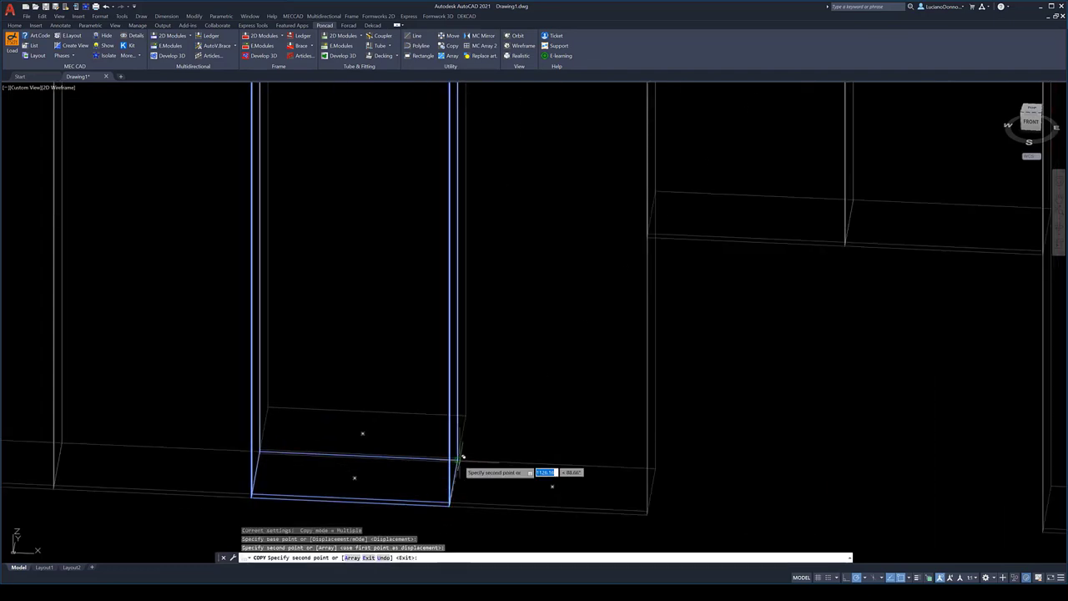
key("Escape")
scroll(467, 455, "down", 5)
middle_click_drag(627, 470, 566, 478, "shift")
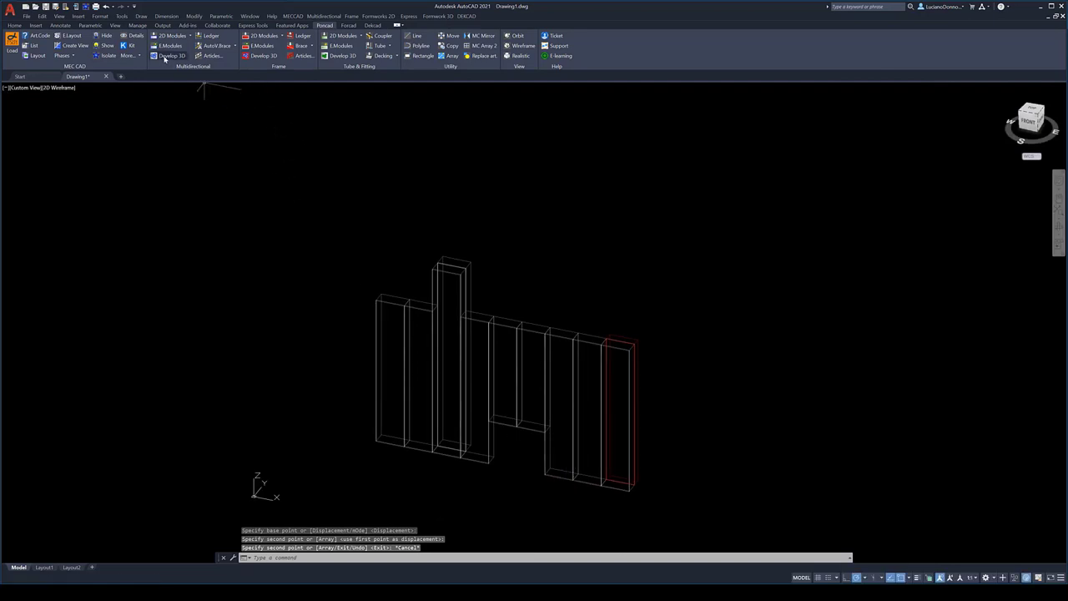
- Develop all 11 modules into 3D scaffolding with 50 cm anchoring, then orbit to inspect it
left_click(165, 58)
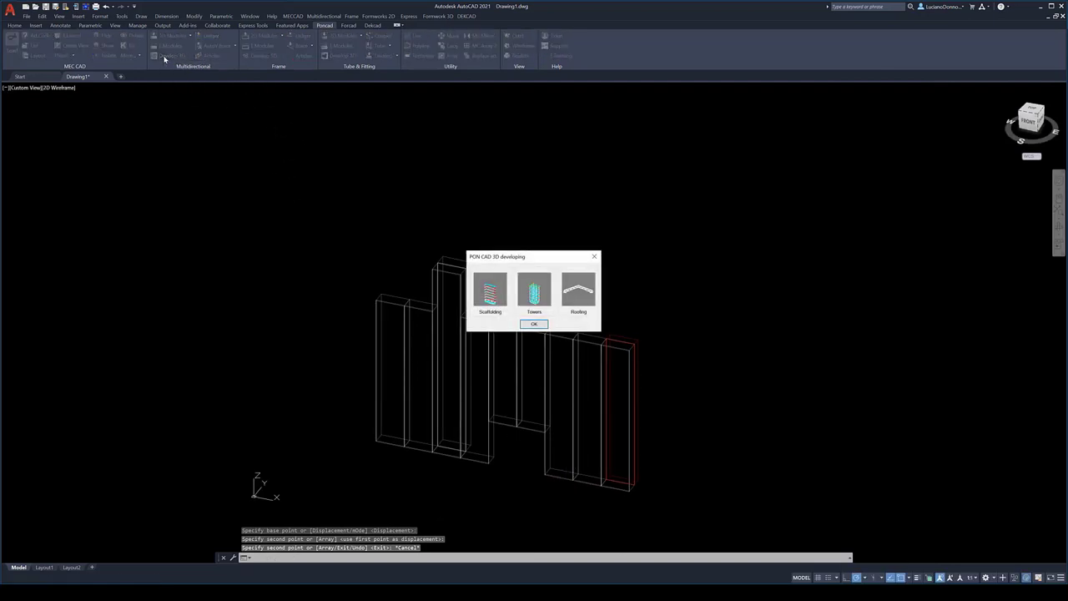
left_click(492, 294)
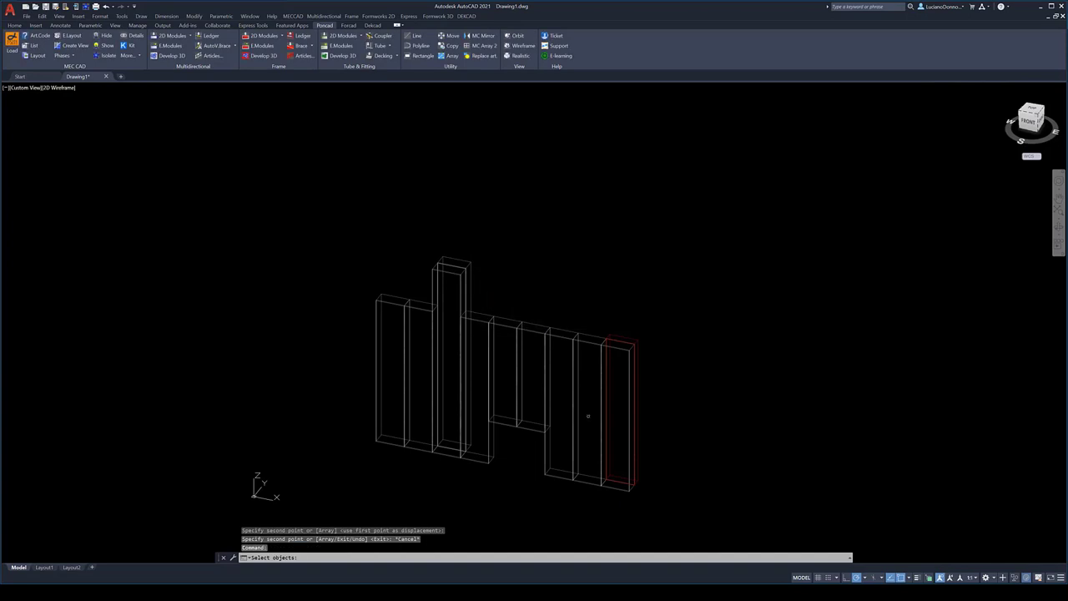
left_click(689, 521)
left_click(237, 210)
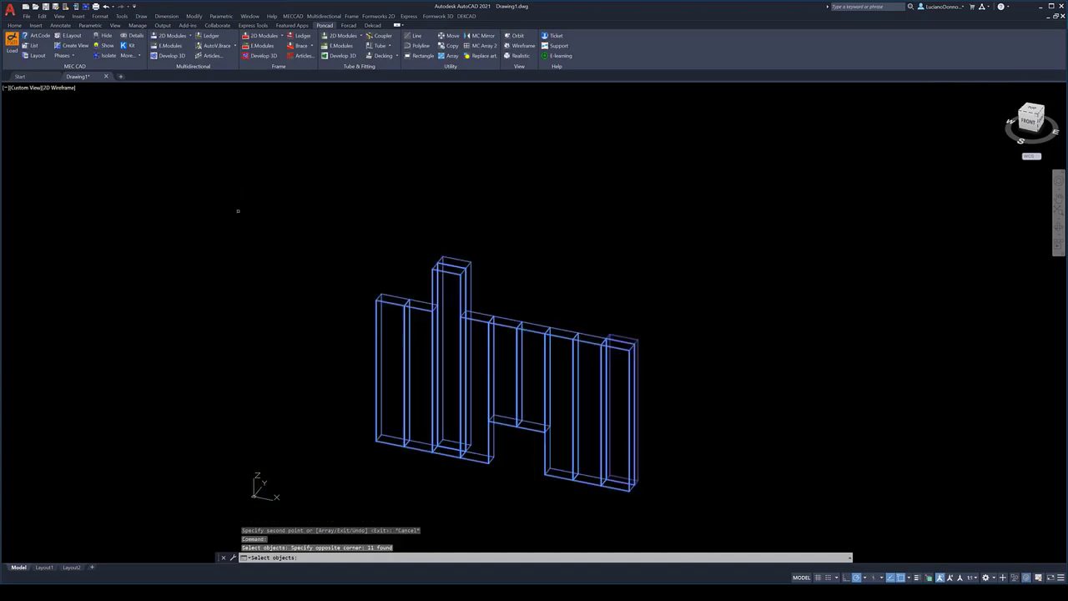
key("Return")
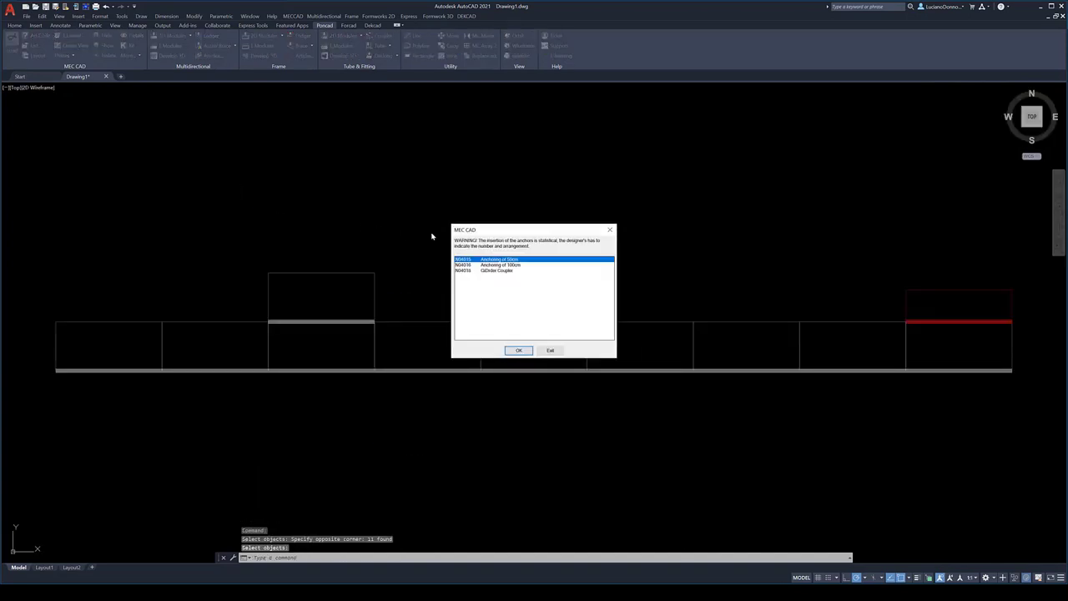
left_click(531, 352)
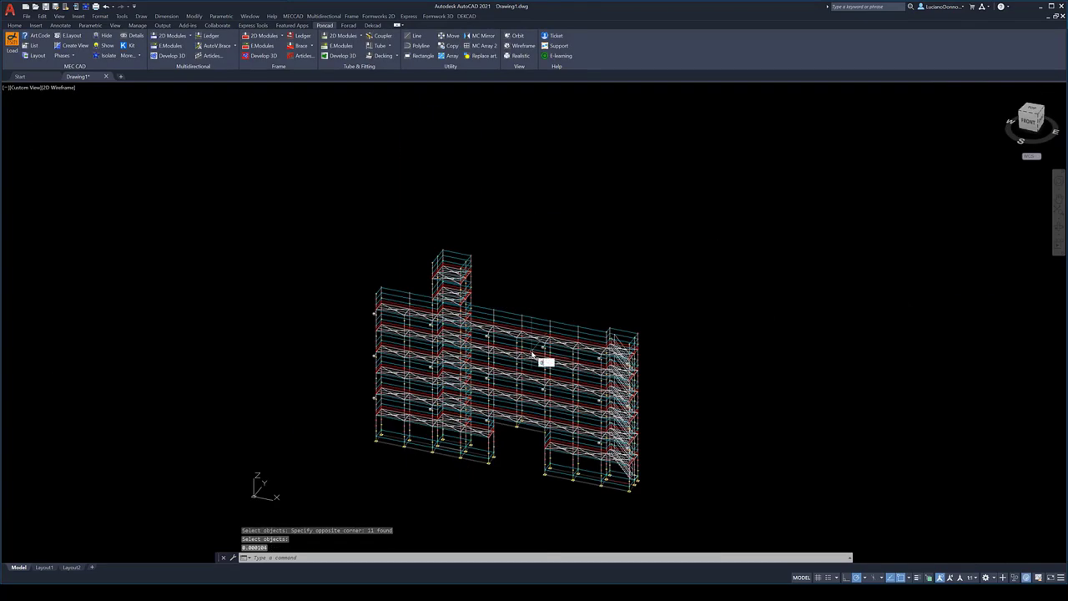
scroll(536, 457, "up", 3)
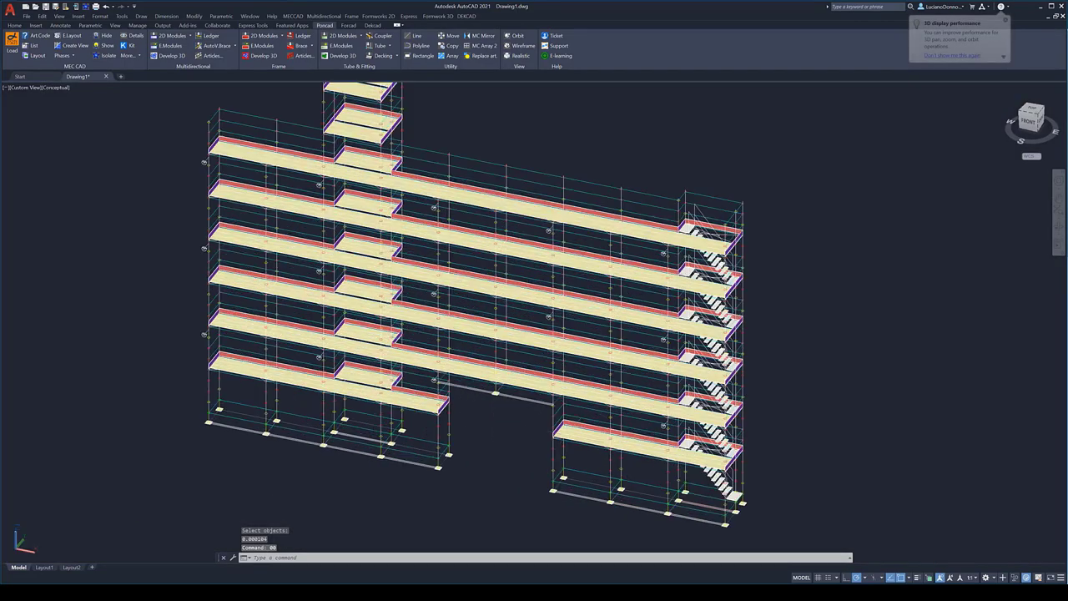
mouse_move(524, 392)
middle_mouse_down("shift")
mouse_move(493, 337)
mouse_move(659, 367)
middle_mouse_up("shift")
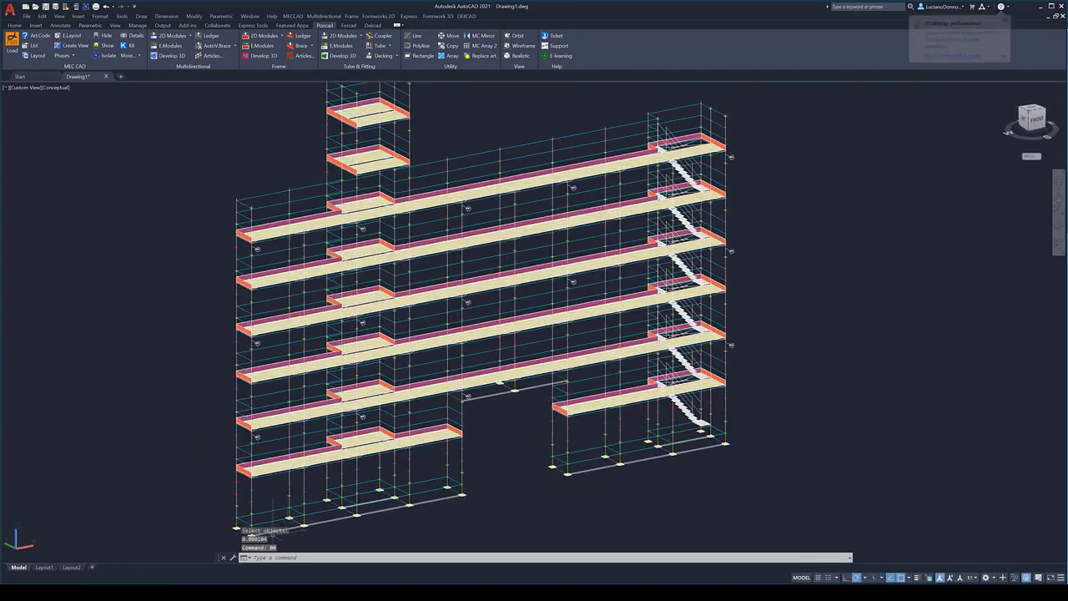
middle_click_drag(273, 528, 381, 462)
scroll(382, 461, "up", 1)
- Place two working brackets under the lowest deck using the first bracket product
scroll(380, 415, "up", 2)
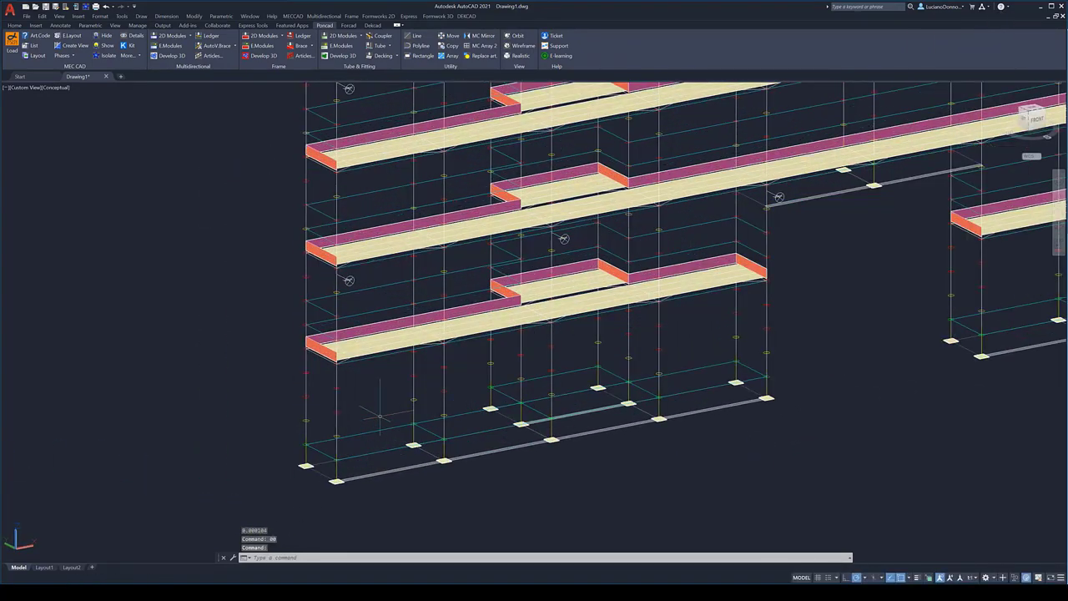
left_click(213, 55)
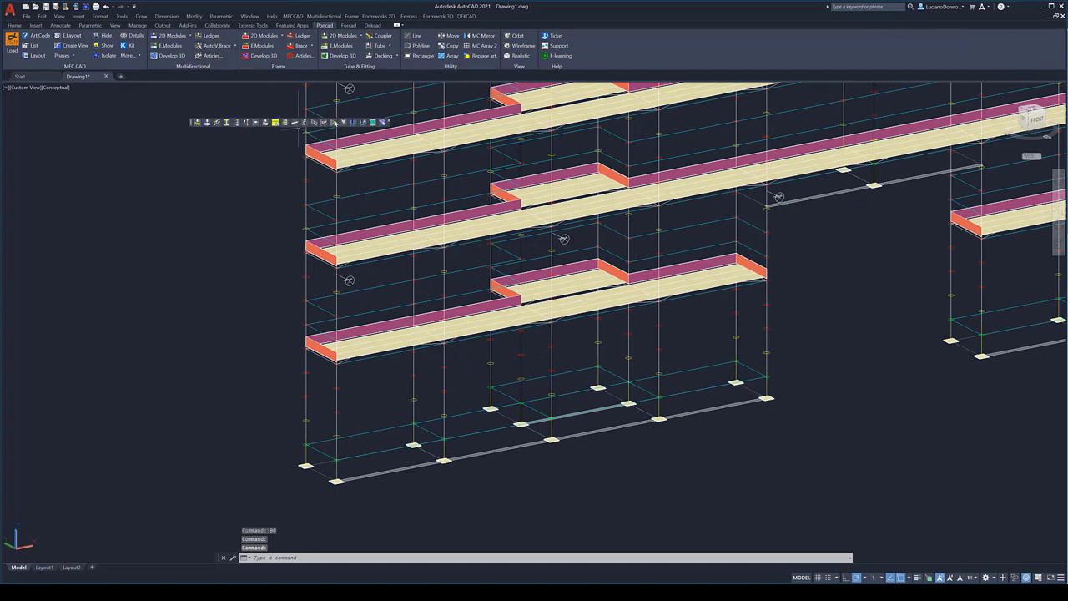
left_click(327, 123)
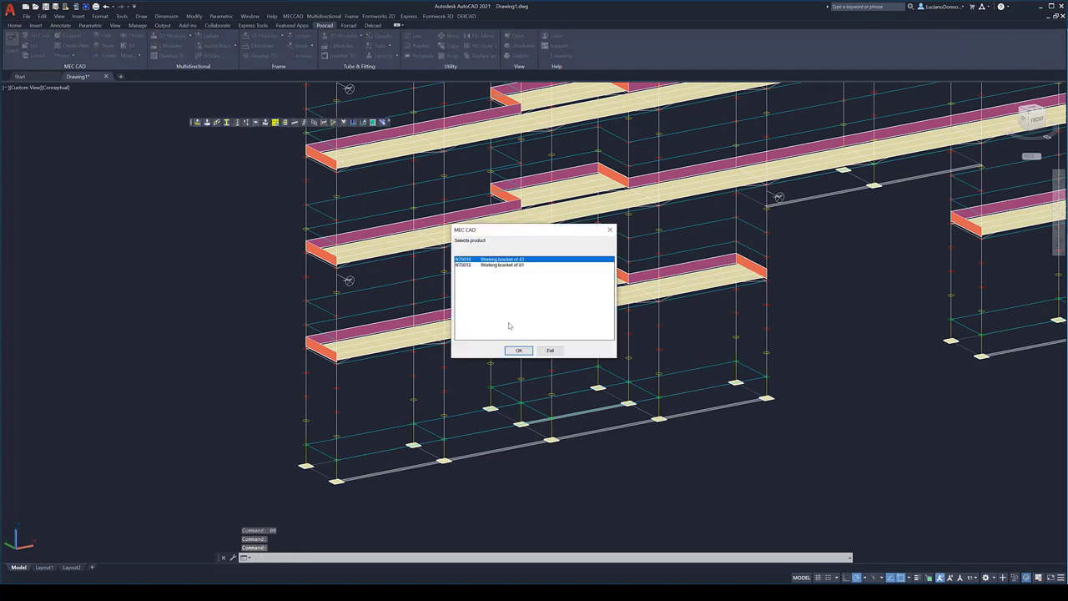
left_click(518, 349)
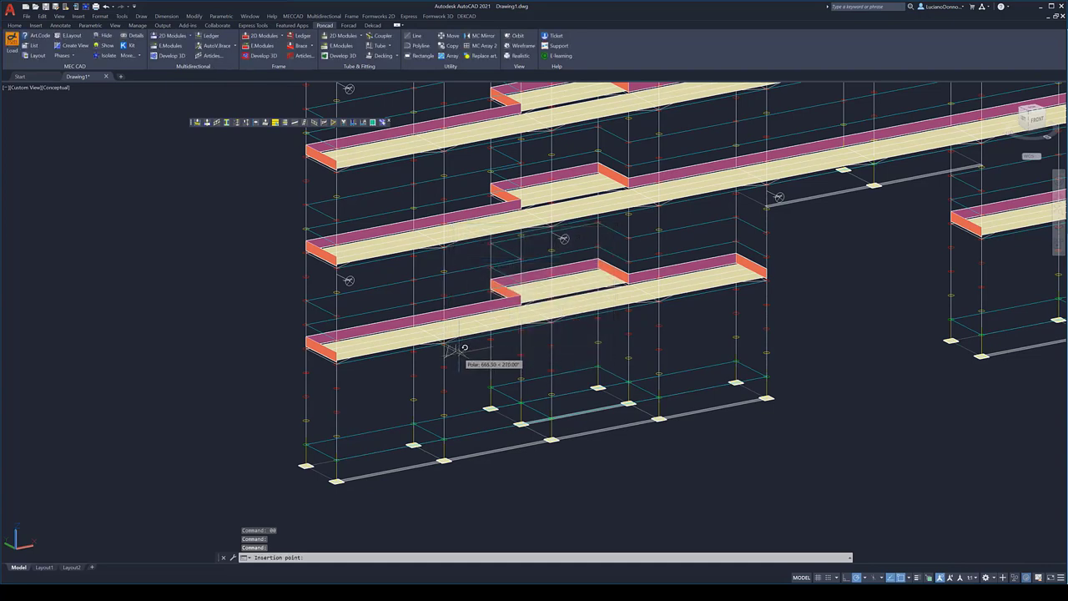
left_click(450, 349)
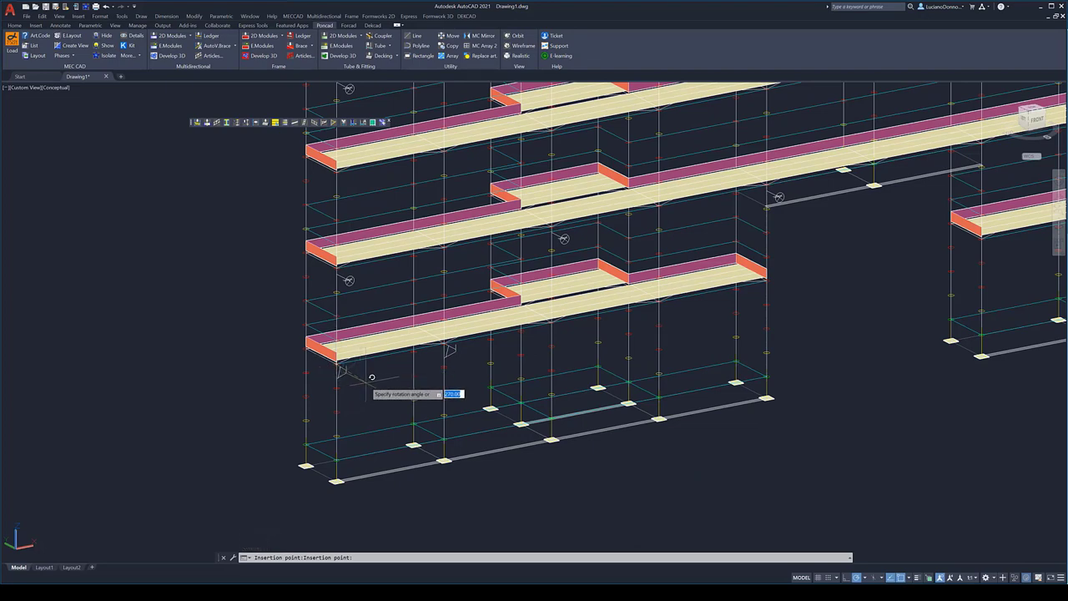
left_click(374, 377)
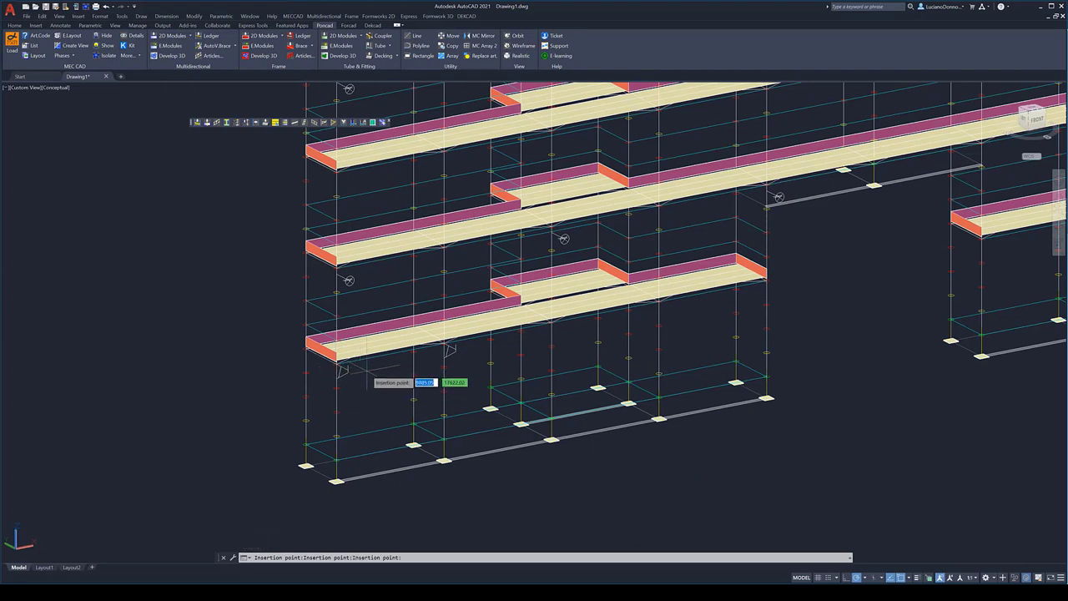
- Lay a first-type scaffold-board deck onto the brackets at the second ledger
left_click(266, 121)
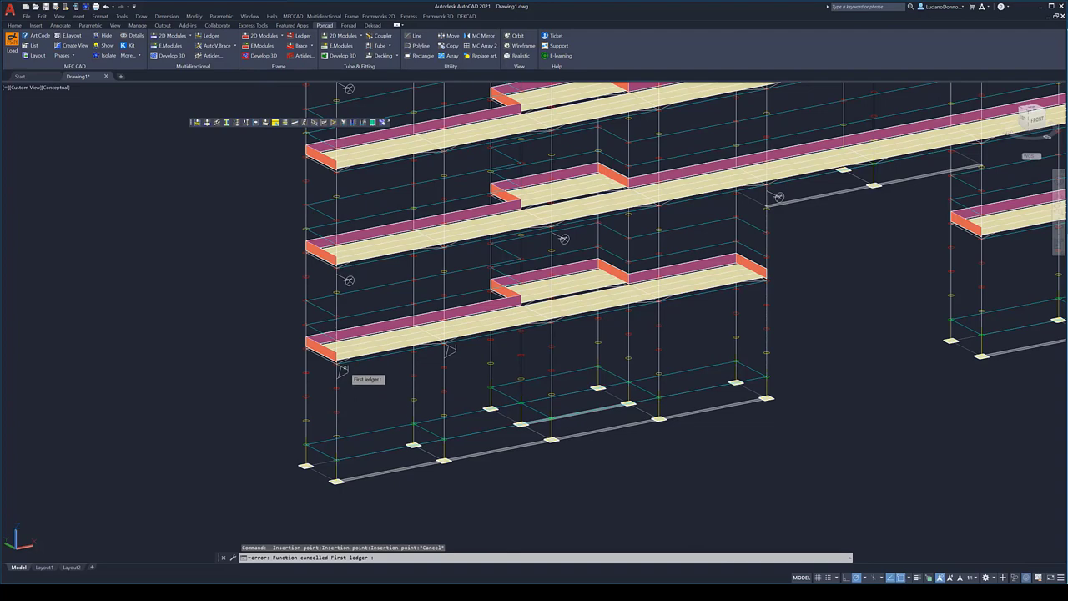
left_click(449, 348)
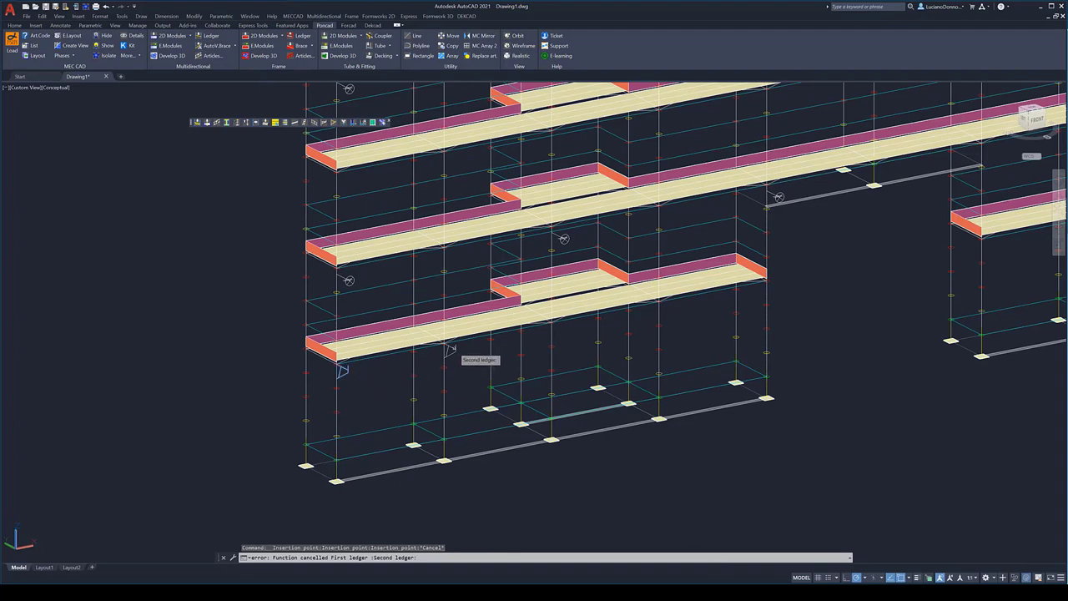
left_click(516, 351)
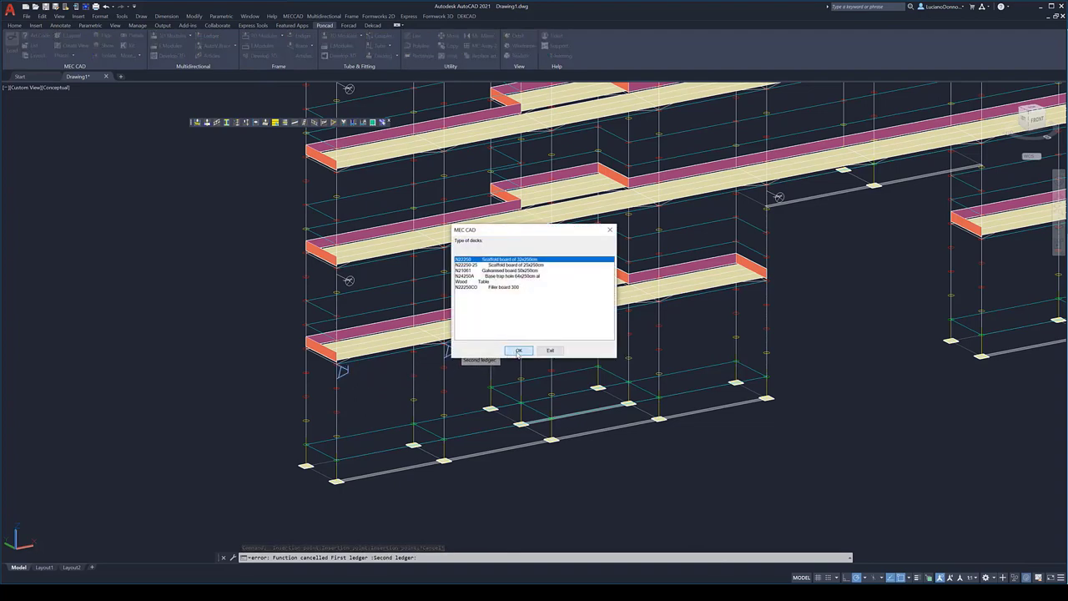
left_click(533, 311)
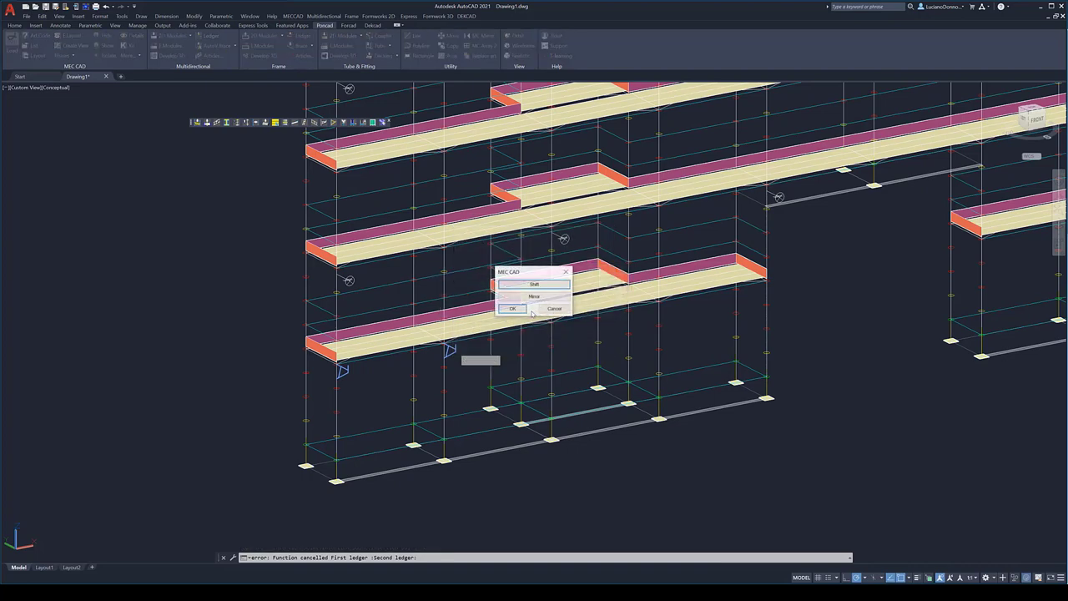
left_click(549, 311)
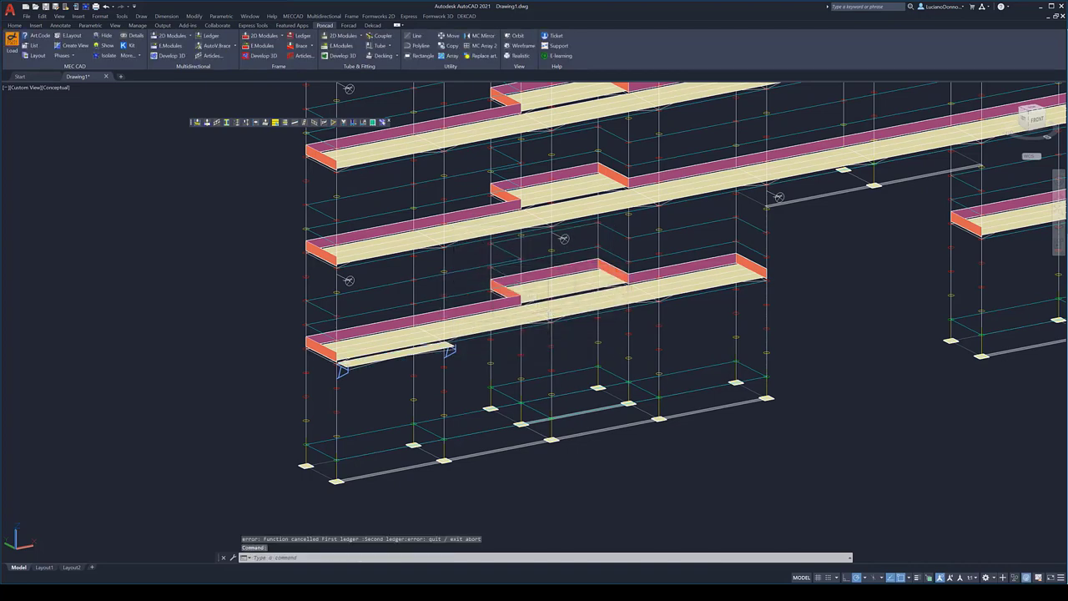
left_click(134, 37)
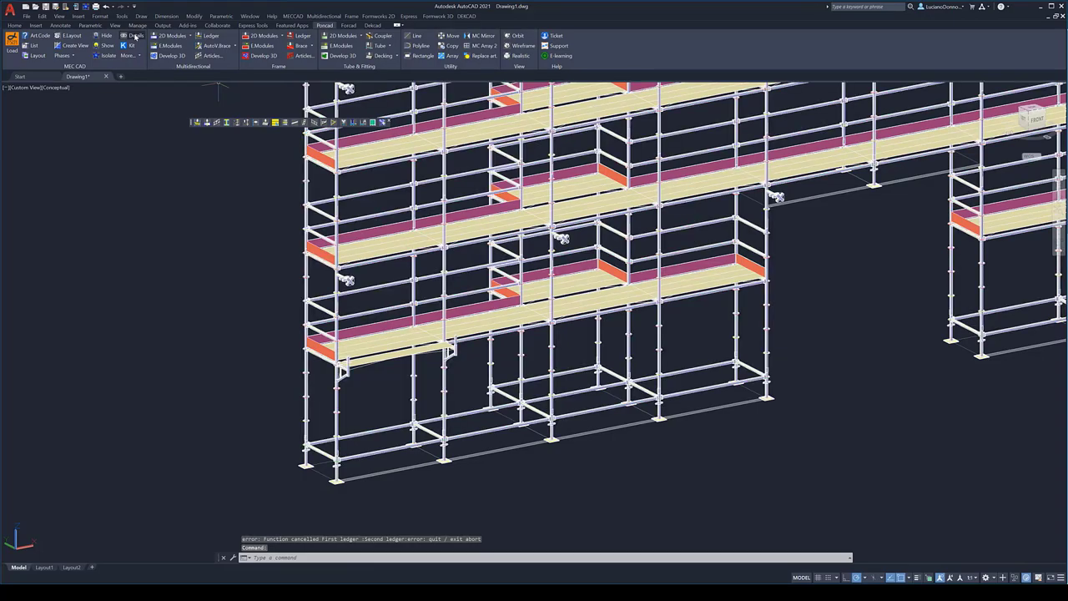
scroll(275, 351, "up", 3)
scroll(333, 389, "up", 3)
mouse_move(332, 390)
middle_mouse_down("shift")
mouse_move(386, 398)
mouse_move(693, 331)
middle_mouse_up("shift")
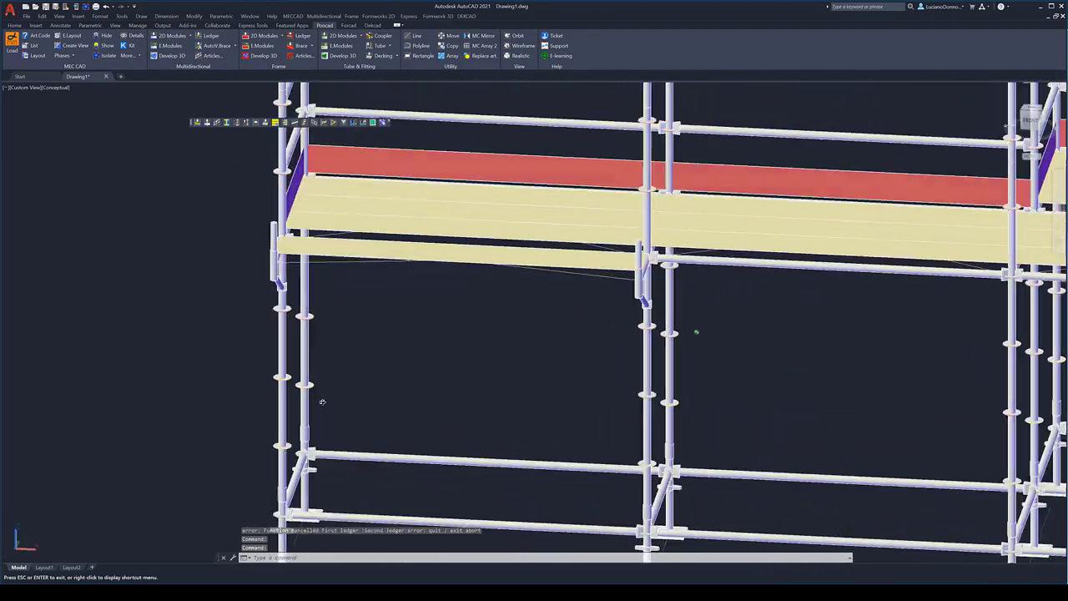
scroll(317, 382, "down", 5)
scroll(317, 381, "down", 3)
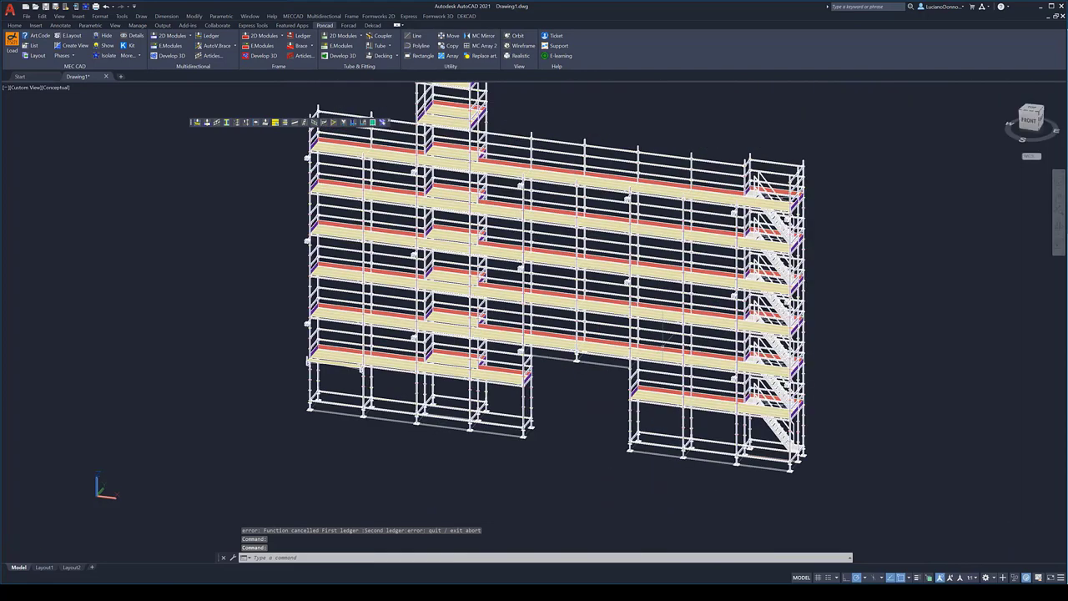
middle_click_drag(317, 381, 231, 415)
left_click(131, 35)
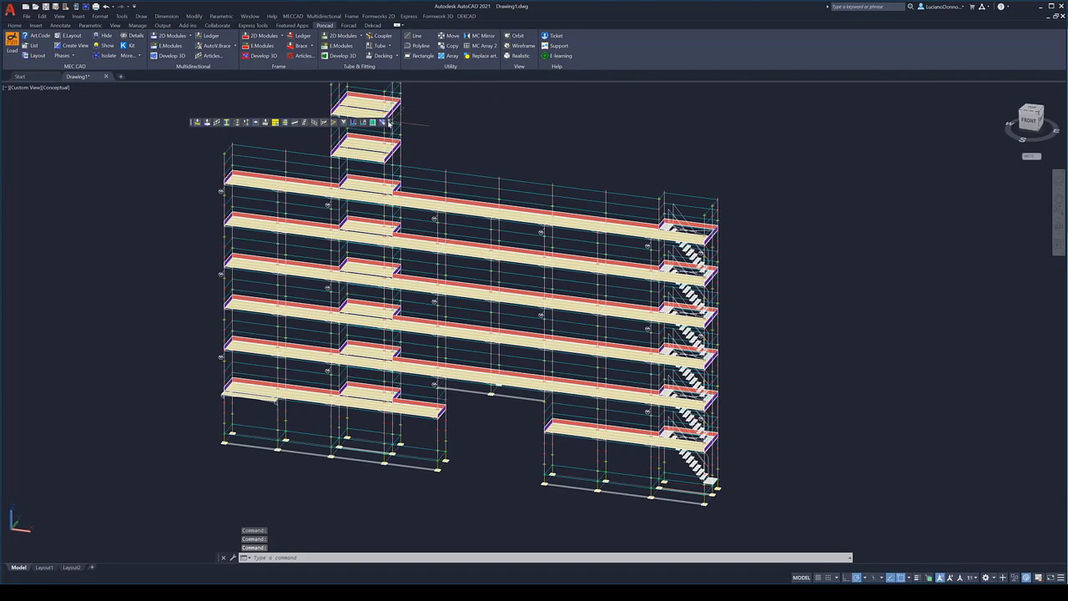
scroll(389, 123, "down", 5)
middle_click_drag(687, 179, 448, 229)
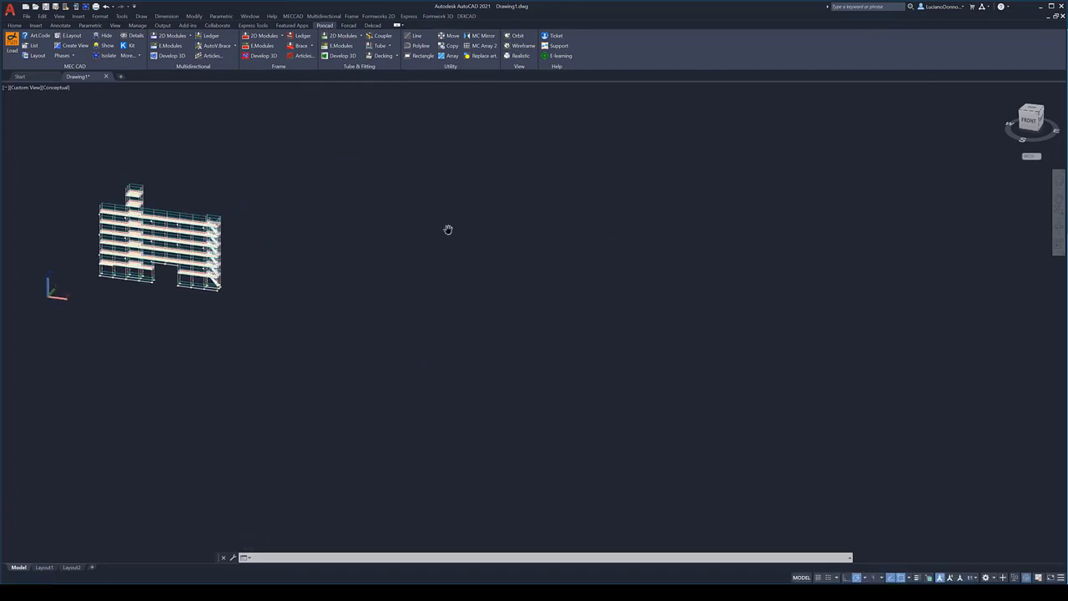
- Create a circular 2D module ring of radius 12450 using the second ledger type
left_click(181, 40)
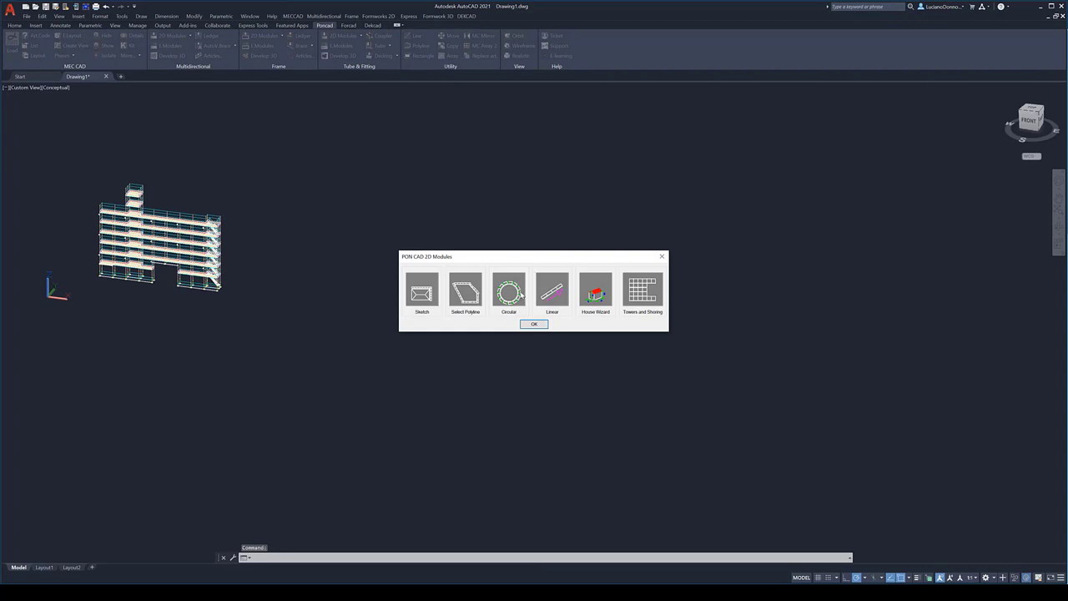
left_click(513, 297)
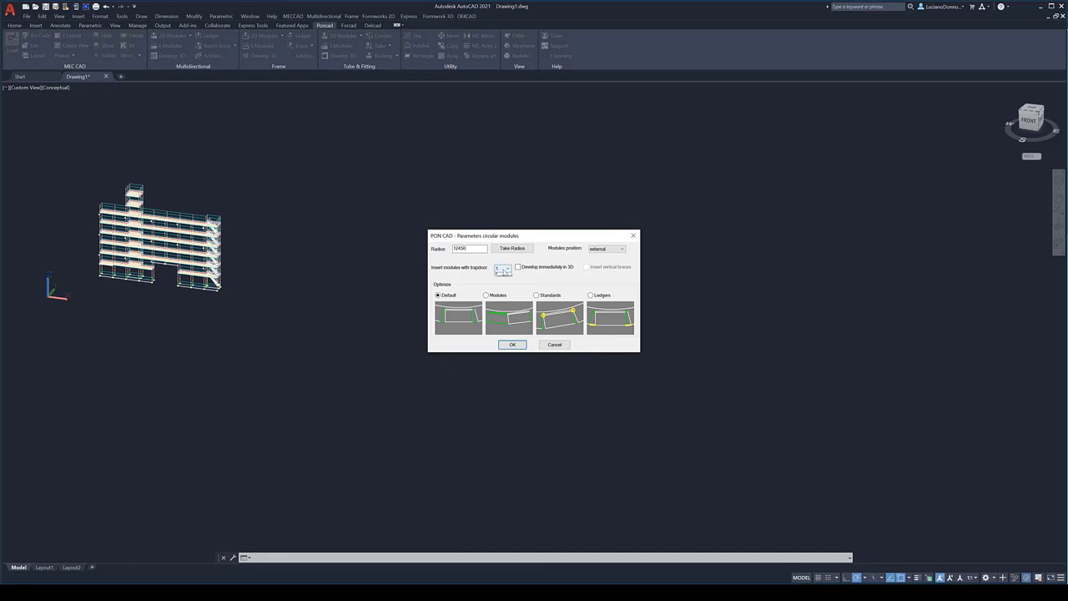
left_click(503, 271)
left_click(511, 344)
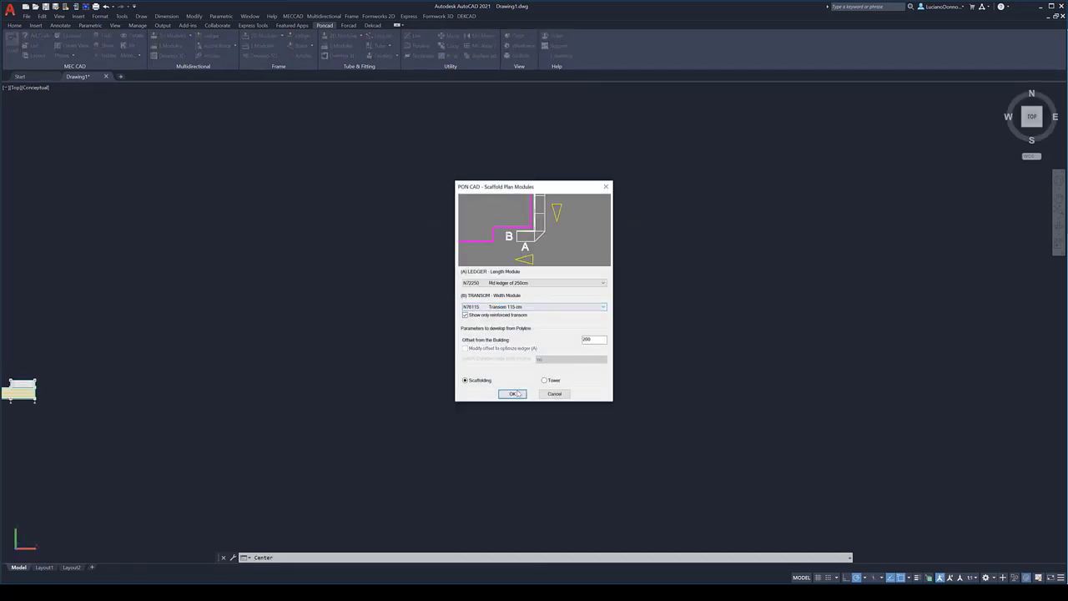
left_click(513, 393)
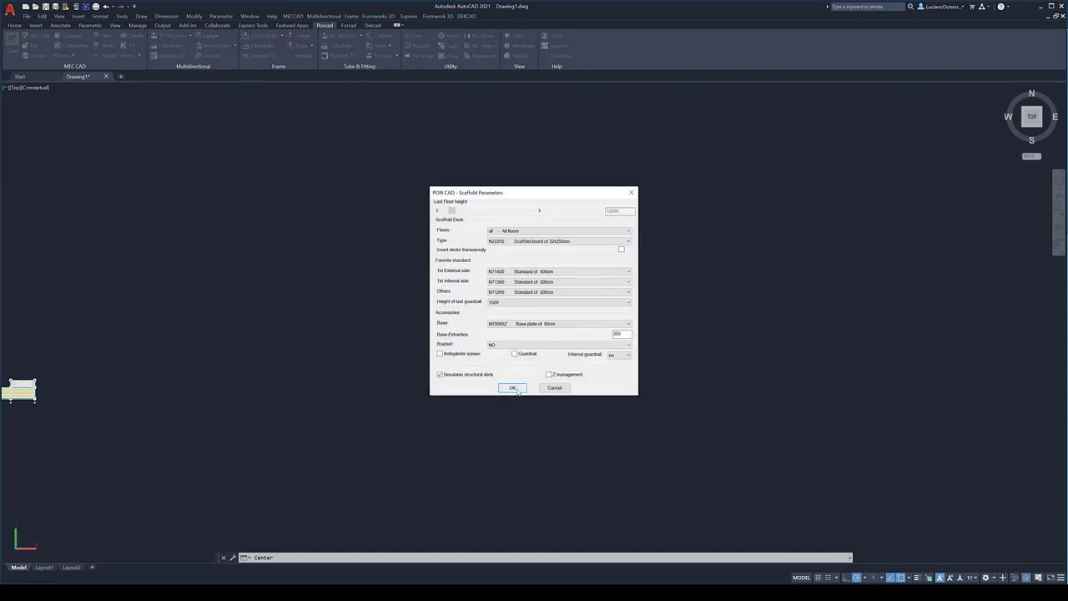
left_click(514, 388)
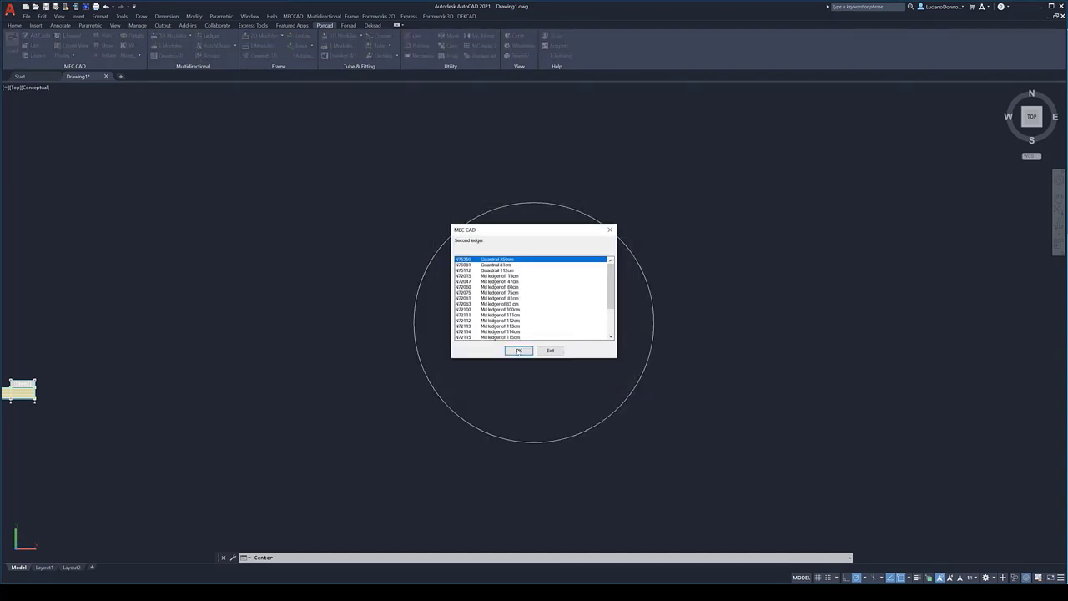
left_click(512, 298)
left_click(518, 349)
- Start a DIST measurement from a ledger end, then cancel it
scroll(552, 442, "up", 5)
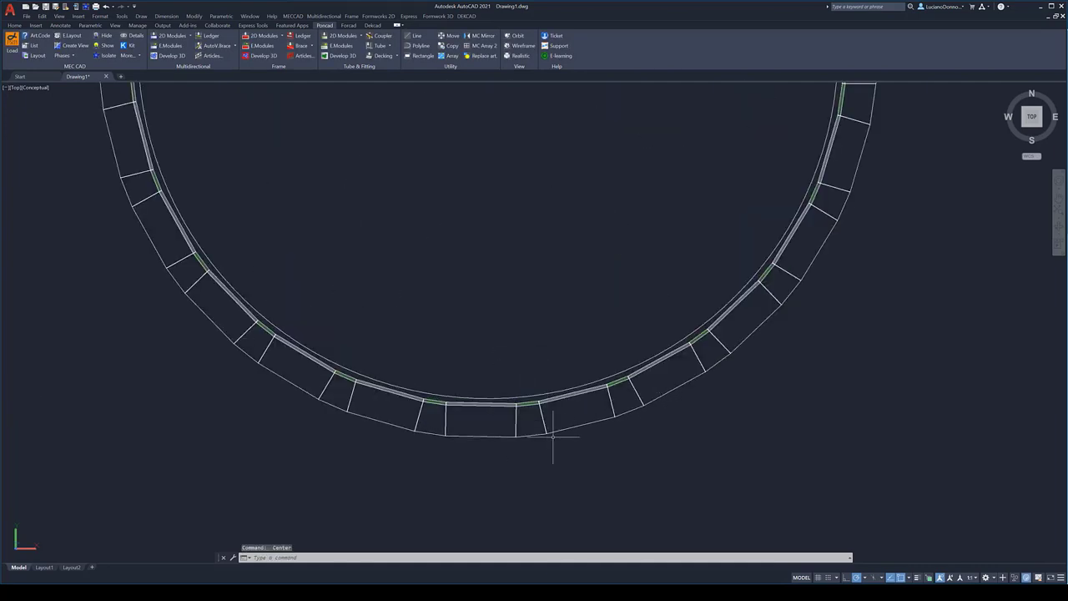
scroll(552, 436, "up", 3)
key("Return")
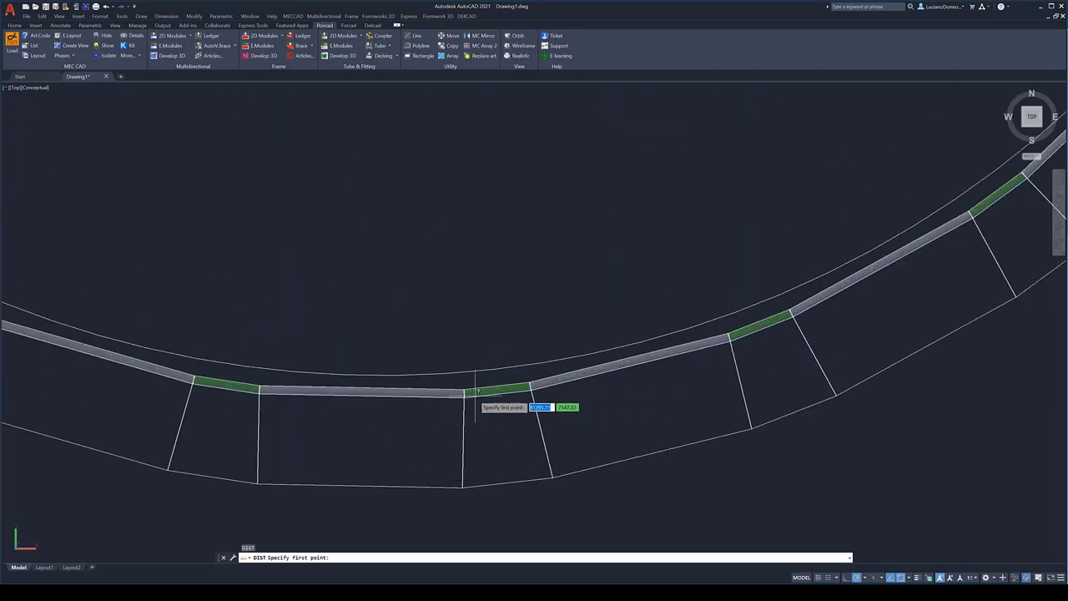
left_click(465, 391)
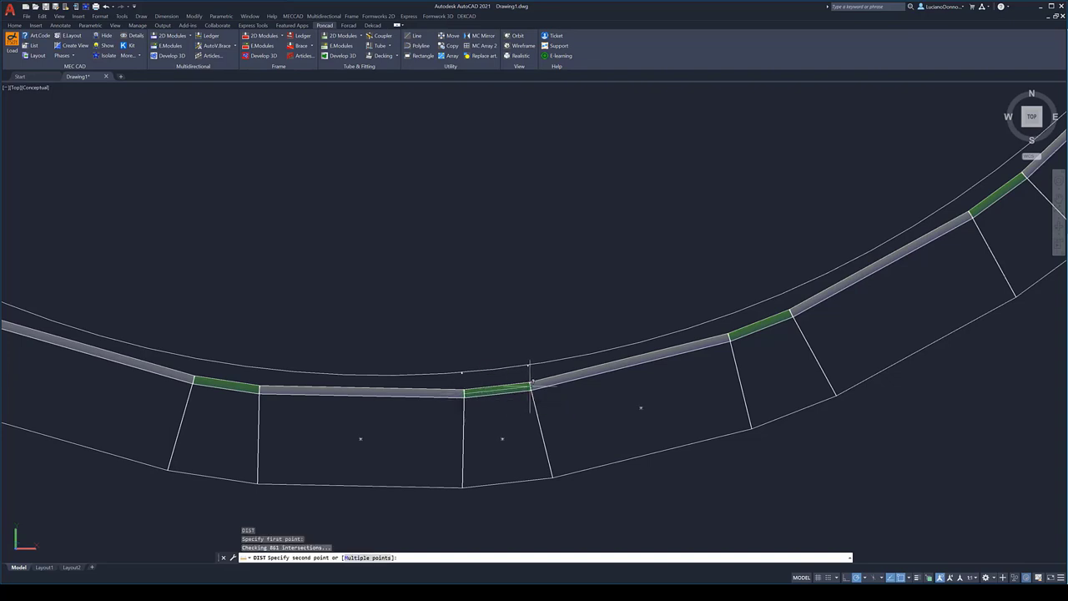
key("Escape")
scroll(551, 375, "down", 9)
- Develop all ring modules into 3D scaffolding without adding anchors
left_click(165, 55)
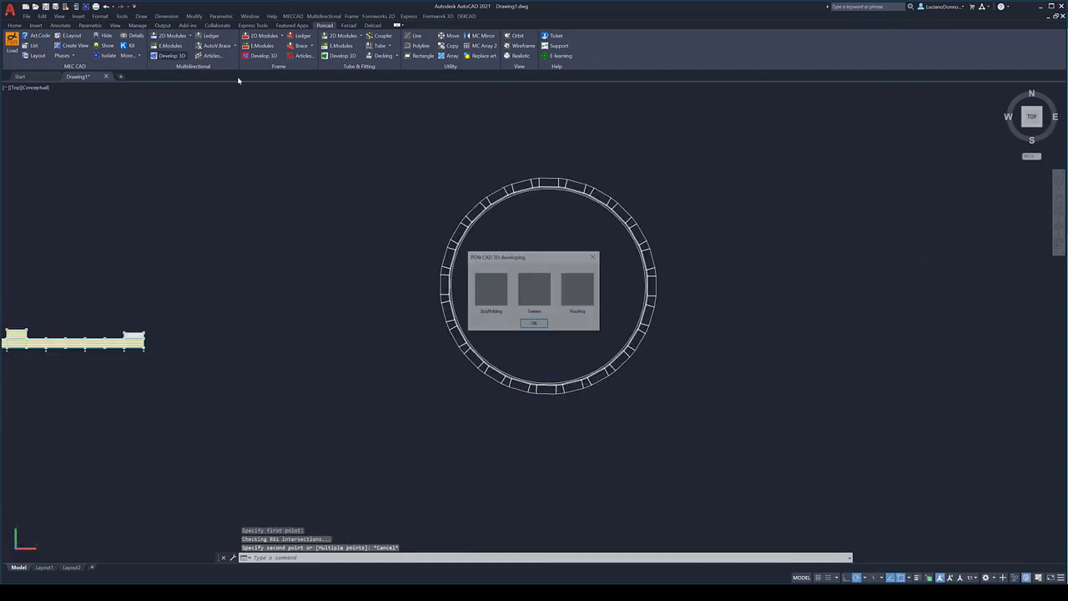
left_click(534, 285)
left_click(382, 128)
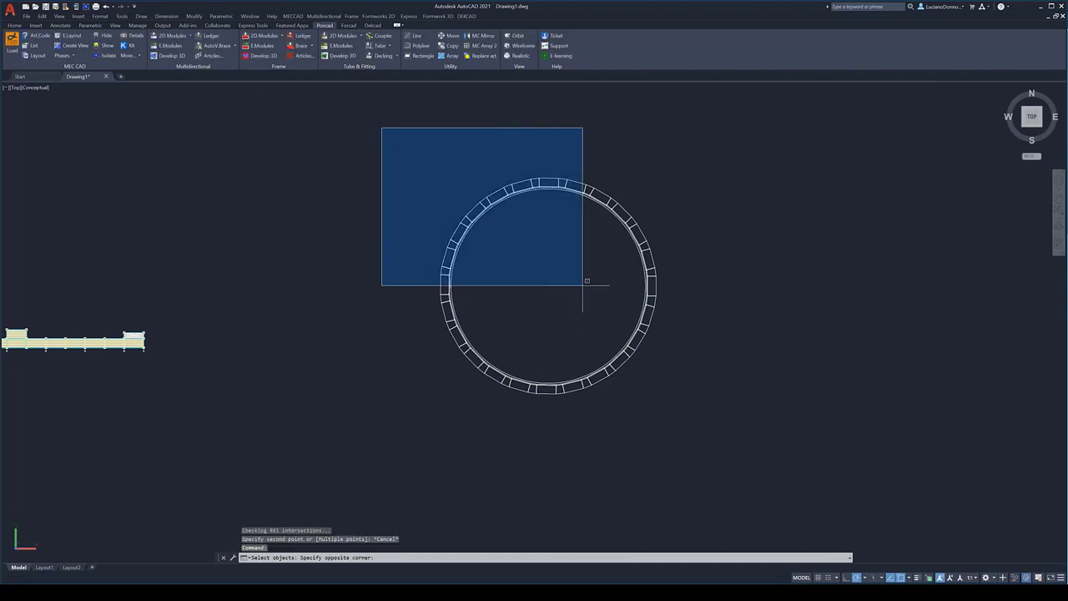
left_click(705, 428)
key("Return")
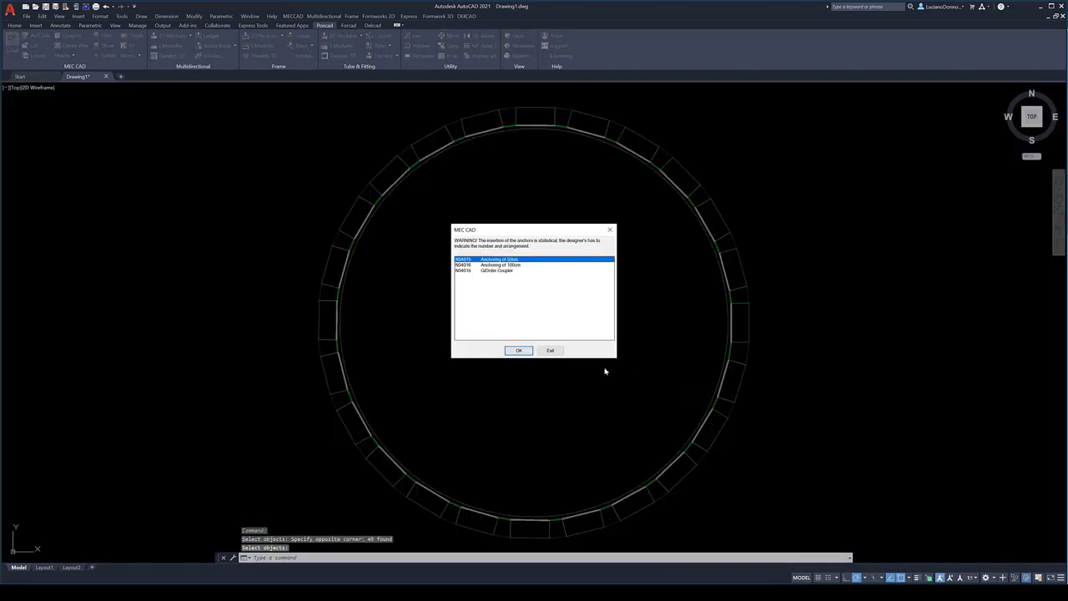
left_click(543, 351)
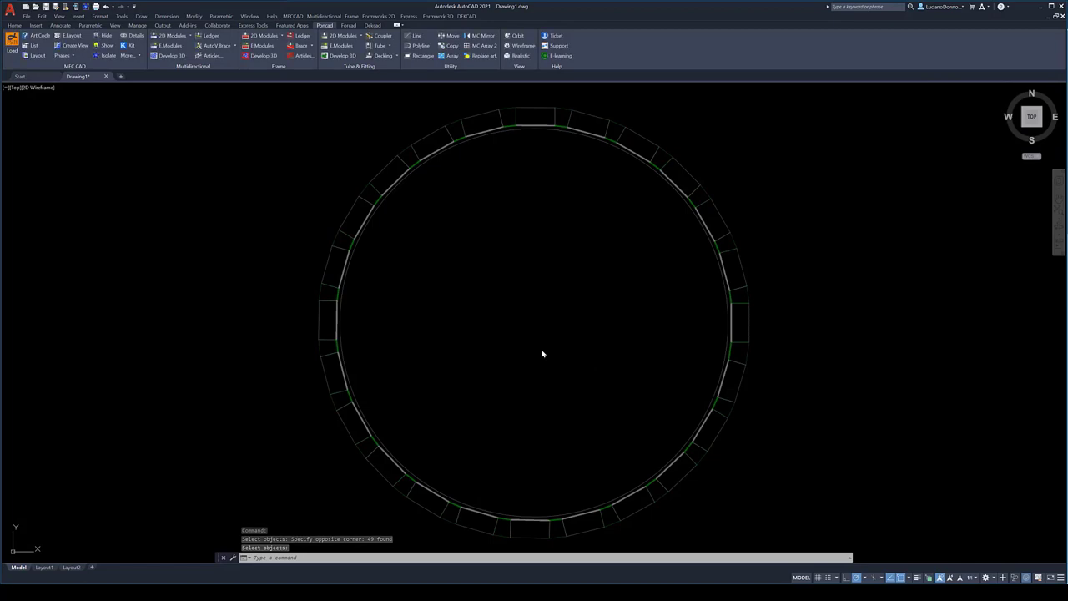
- Orbit around the 3D ring scaffold and toggle the detailed tube display on and off
scroll(543, 354, "down", 3)
scroll(543, 353, "up", 2)
middle_click_drag(544, 352, 799, 361, "shift")
scroll(799, 361, "up", 1)
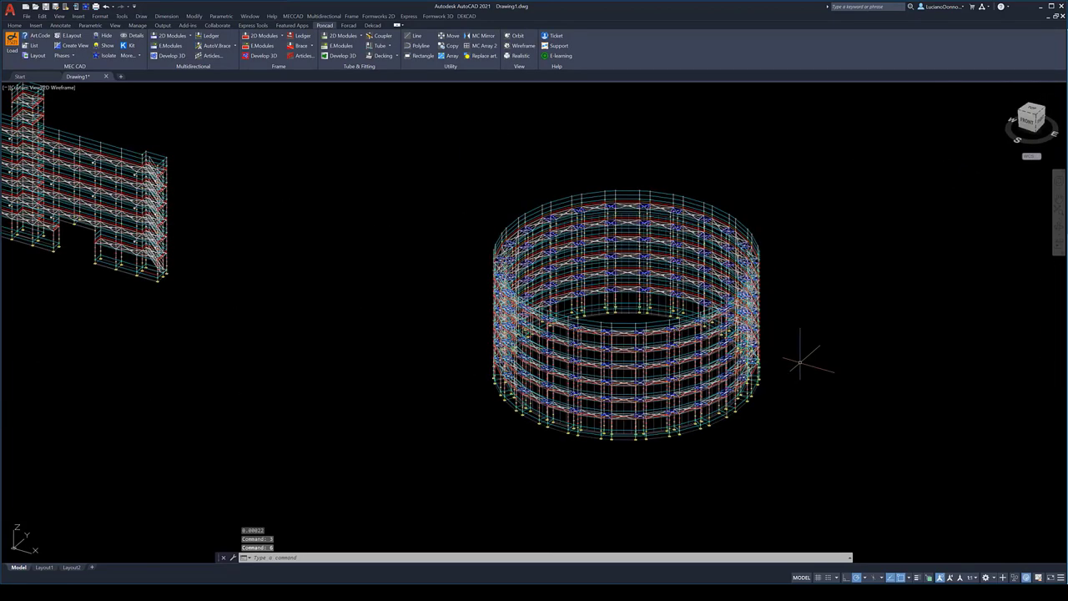
scroll(650, 392, "up", 2)
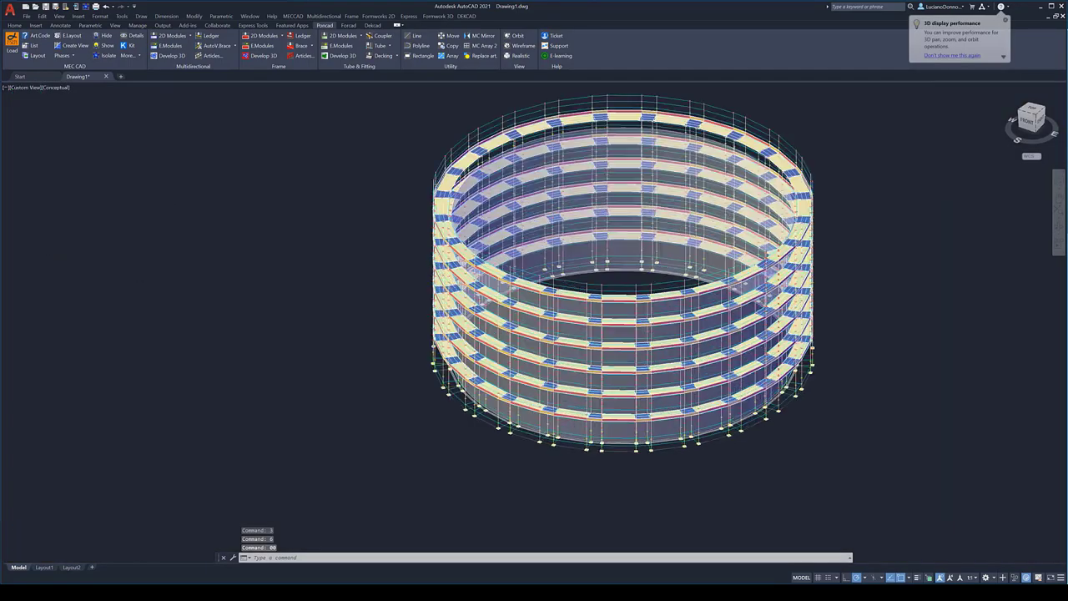
scroll(642, 400, "up", 2)
scroll(643, 400, "up", 1)
mouse_move(642, 400)
middle_mouse_down("shift")
mouse_move(660, 410)
mouse_move(322, 138)
middle_mouse_up("shift")
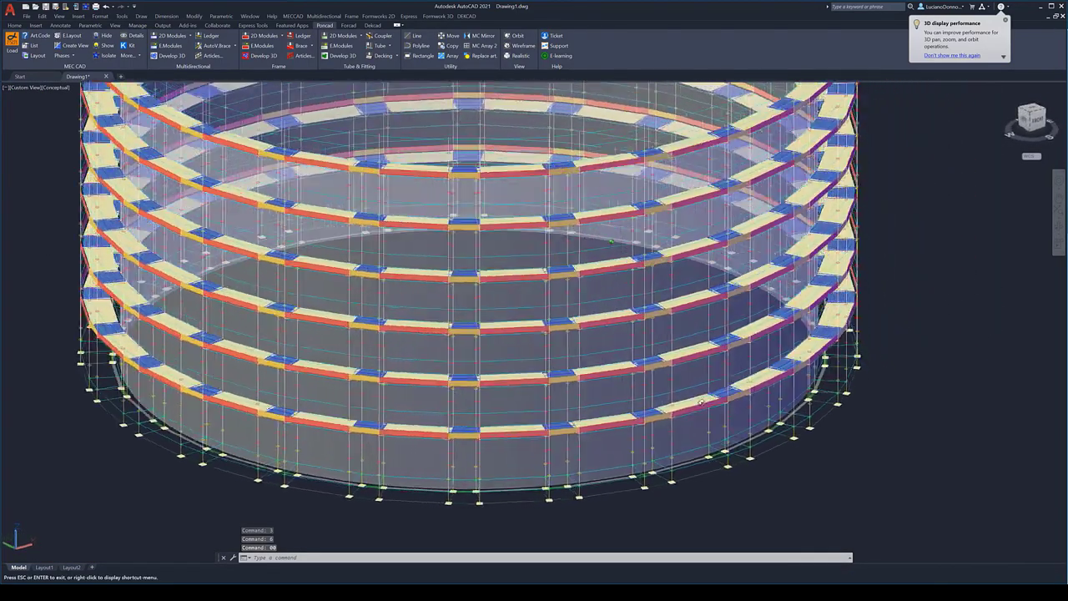
left_click(129, 35)
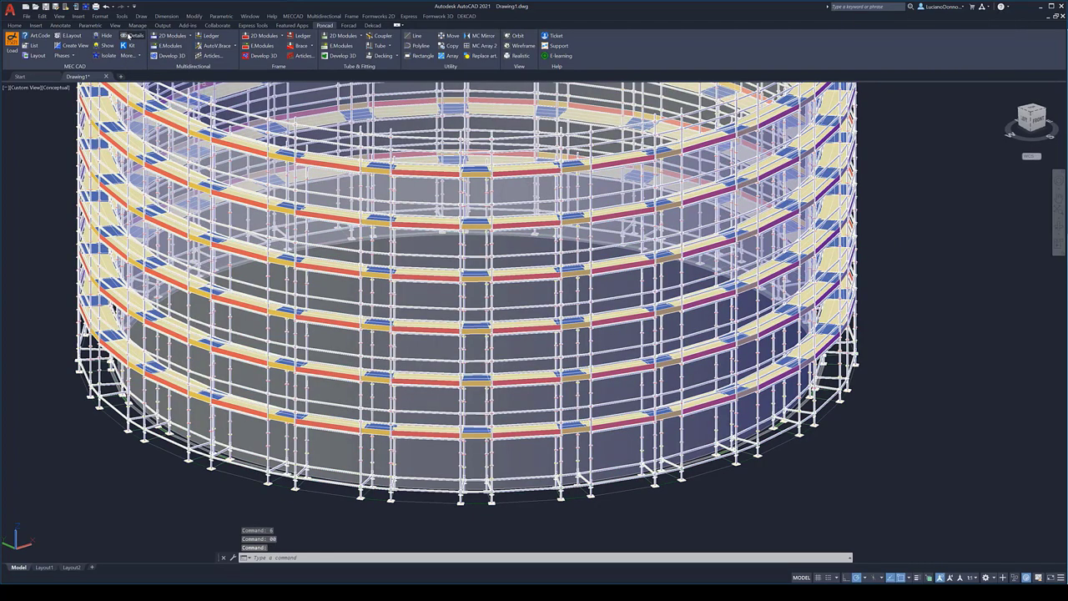
left_click(130, 35)
- Start and cancel automatic vertical bracing selection, then bring up the parts list output options
left_click(211, 48)
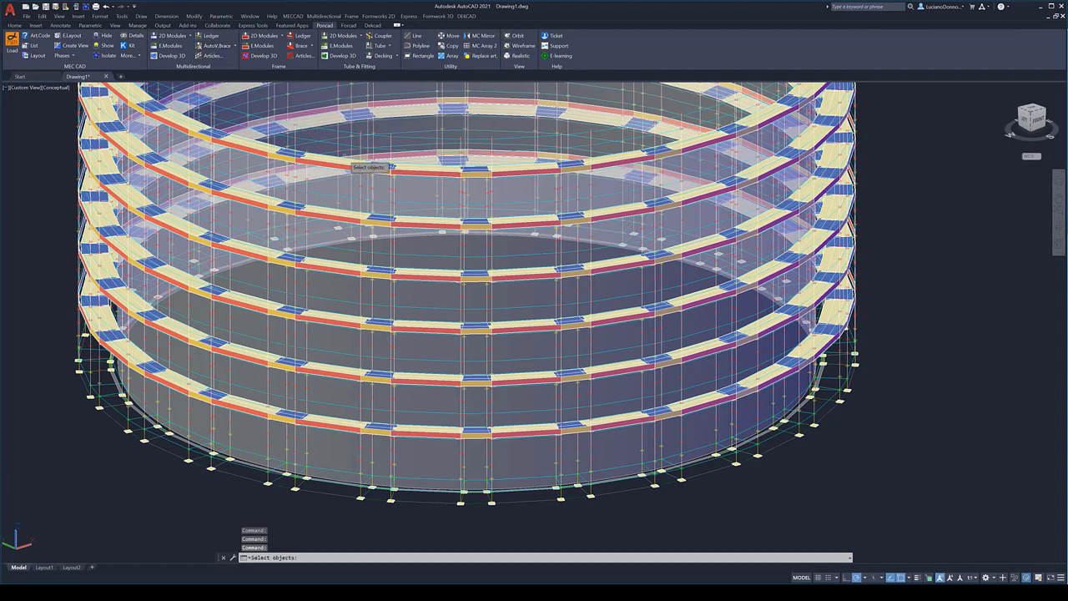
scroll(613, 292, "down", 3)
scroll(692, 330, "down", 2)
scroll(634, 263, "down", 1)
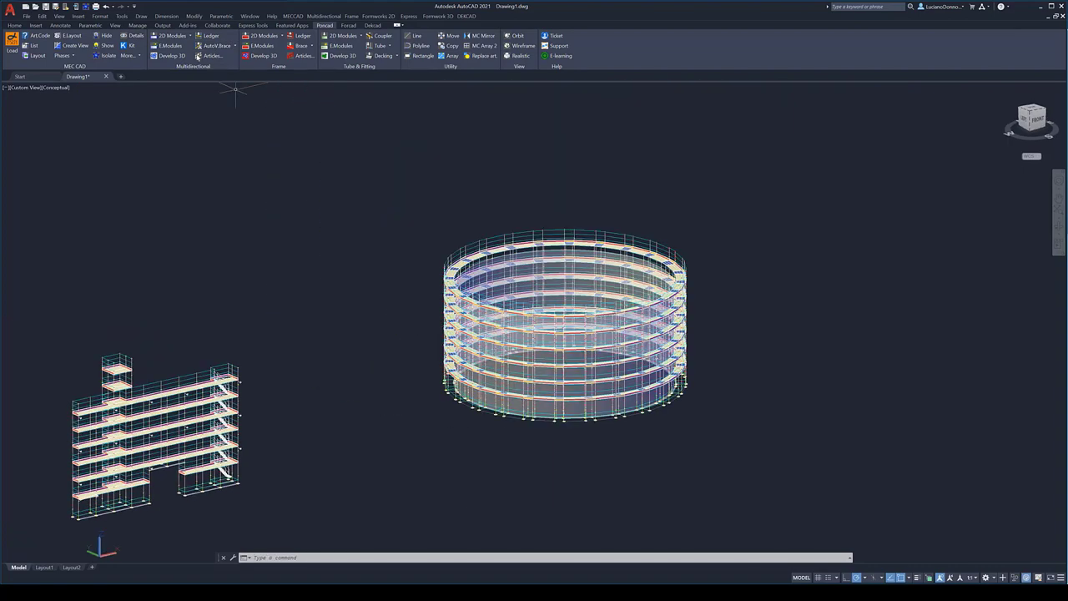
key("Return")
left_click(35, 48)
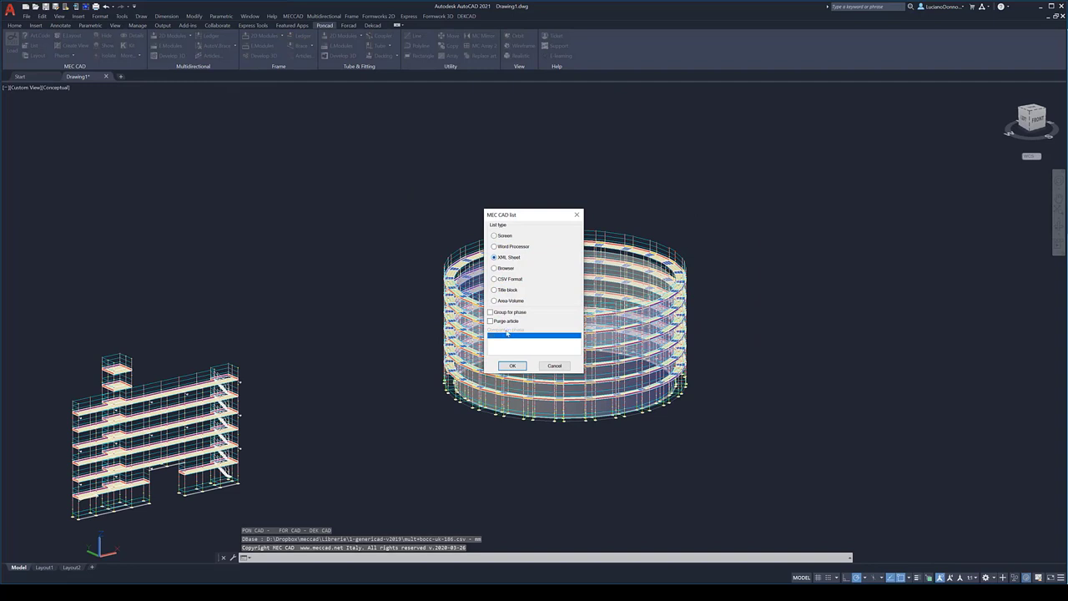
- Export the facade scaffold's parts list as an XML Sheet from a manual window selection
left_click(509, 367)
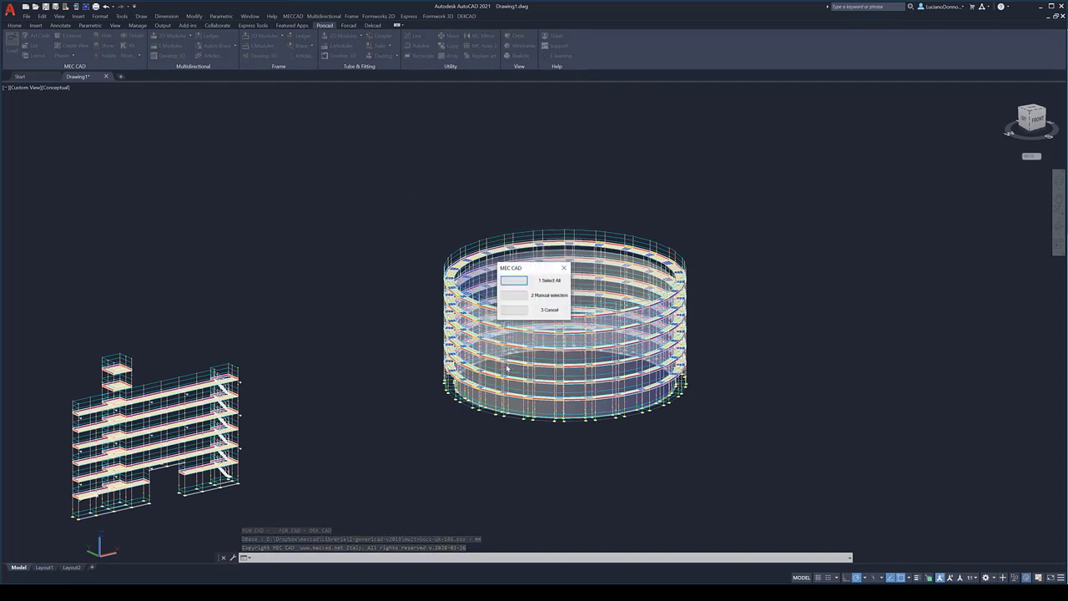
left_click(515, 295)
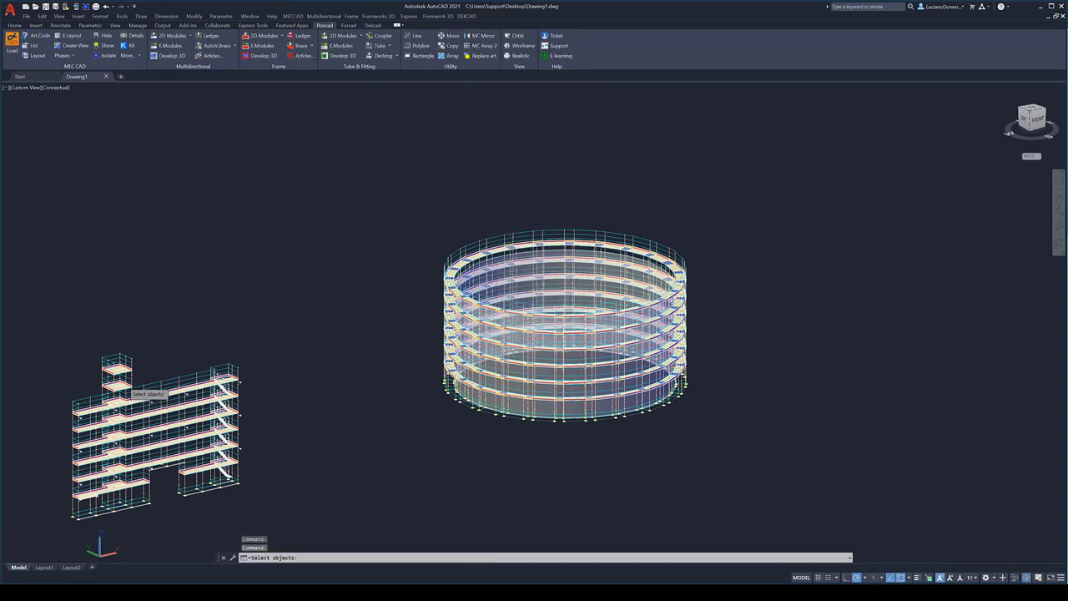
left_click(51, 315)
left_click(307, 521)
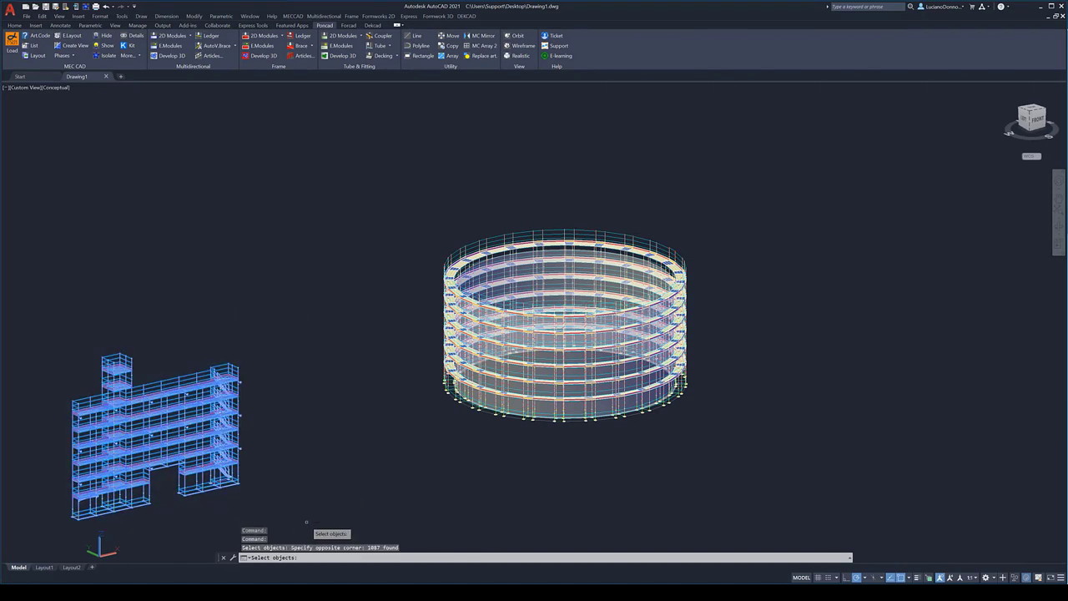
key("Return")
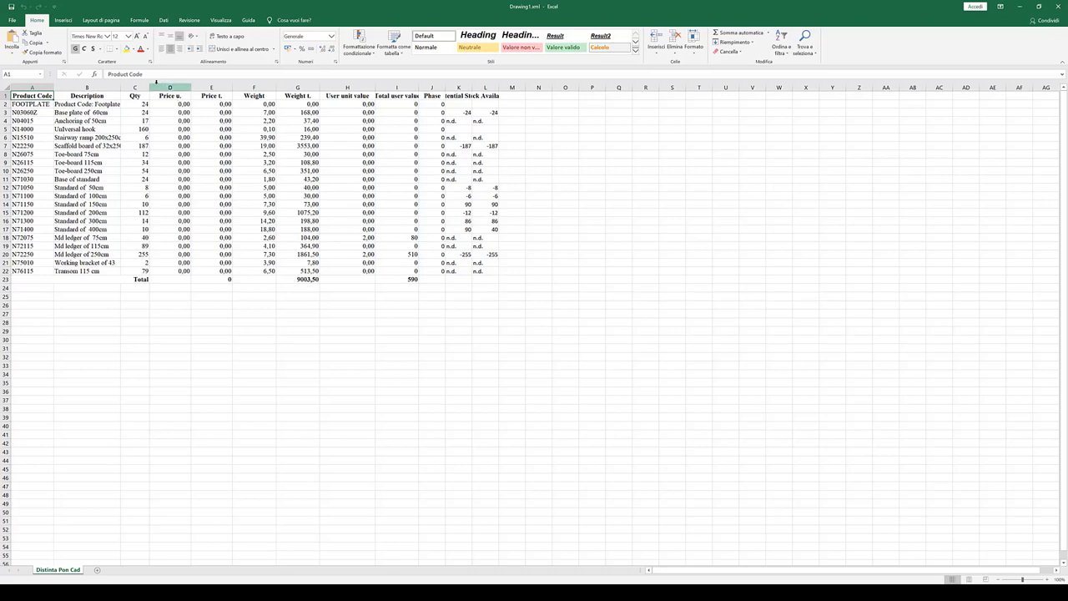
- Autofit column B to show the full part descriptions, then close Excel without saving (Non salvare)
double_click(121, 87)
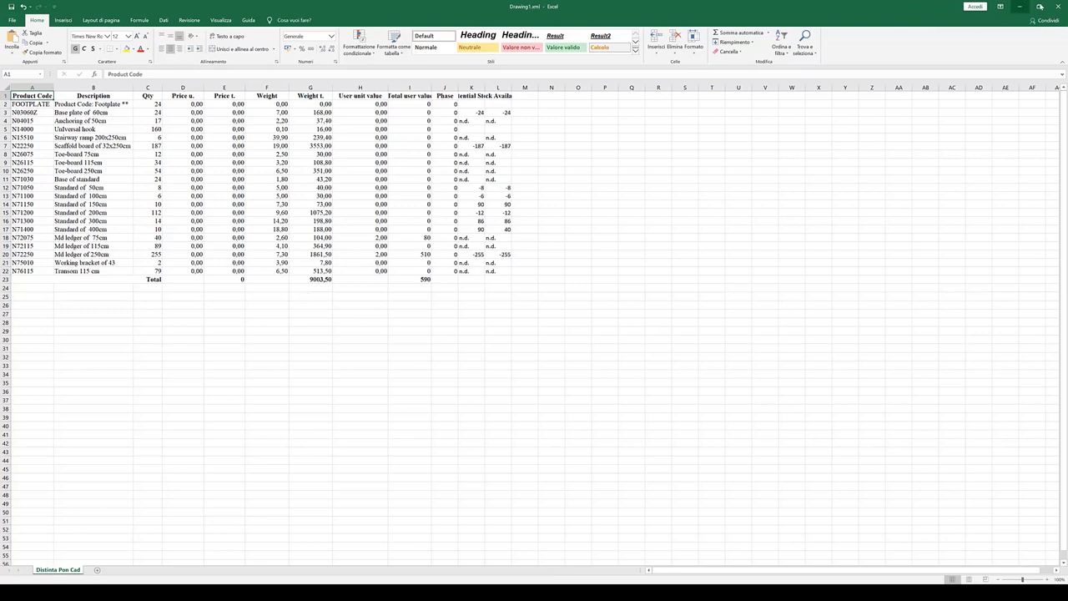
left_click(1057, 5)
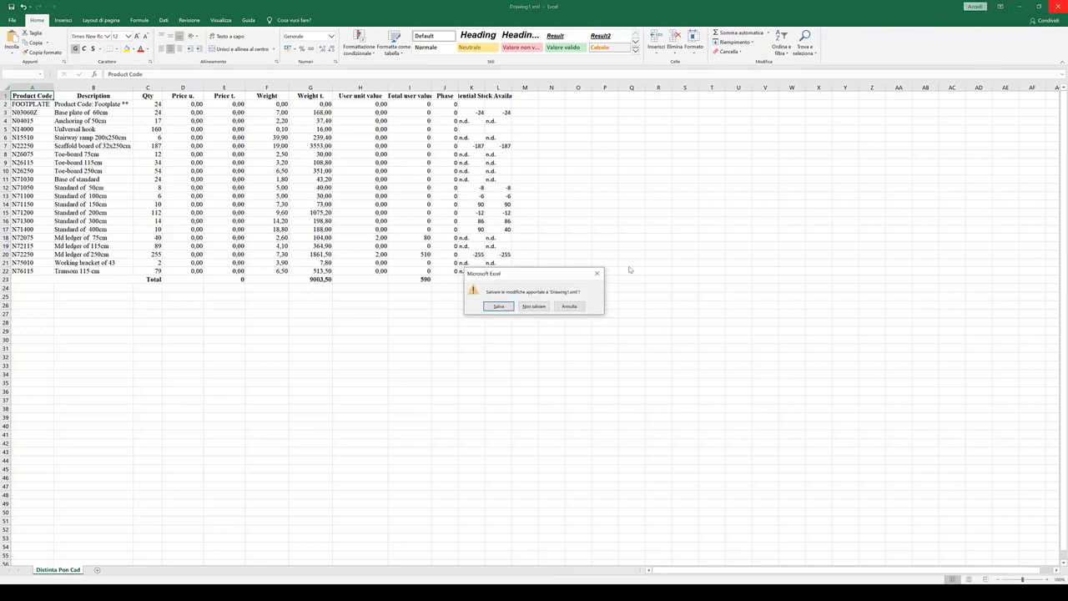
left_click(535, 307)
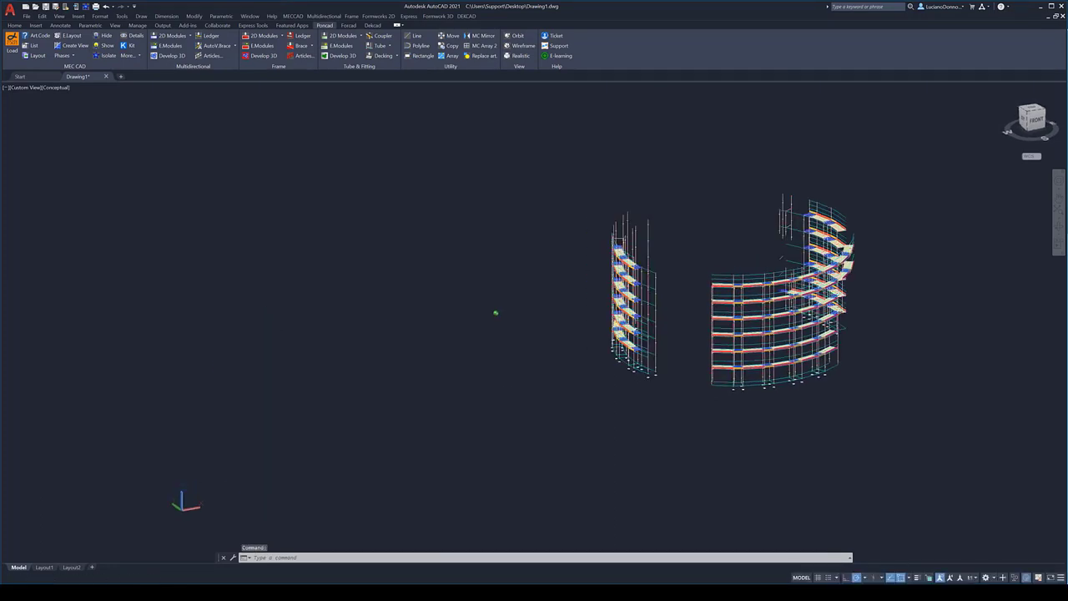
- Start a PonCAD layout sheet and window-select the left facade scaffold manually
left_click(32, 56)
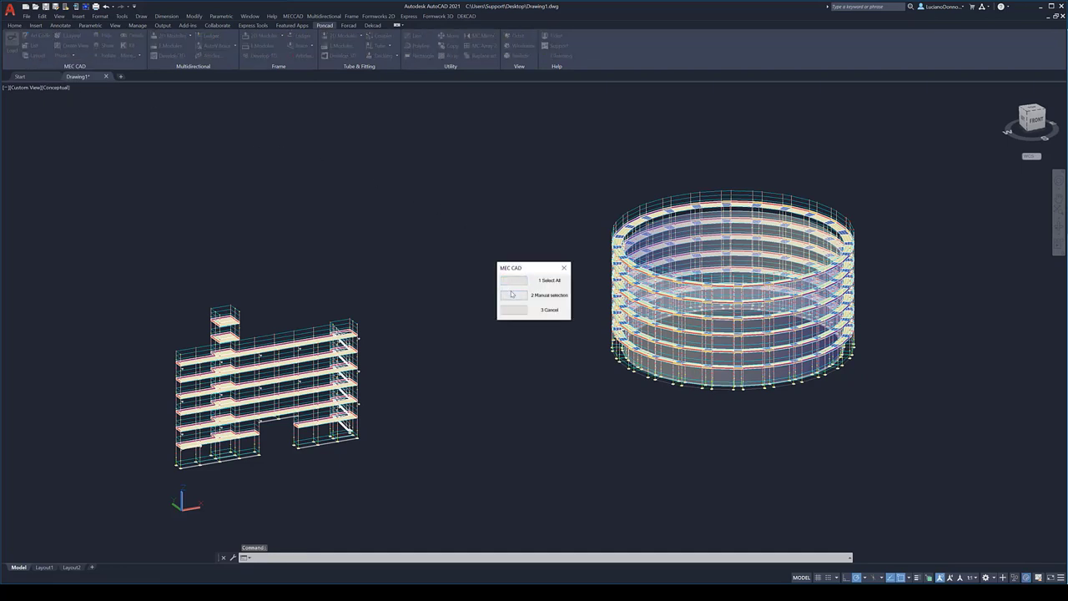
left_click(512, 293)
left_click(100, 252)
left_click(422, 507)
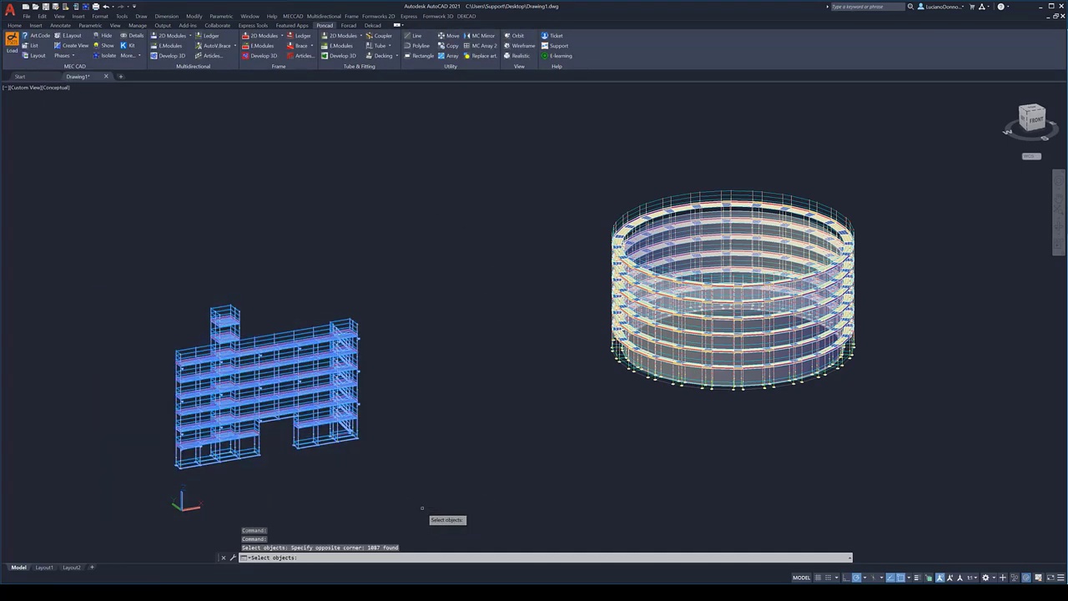
key("Return")
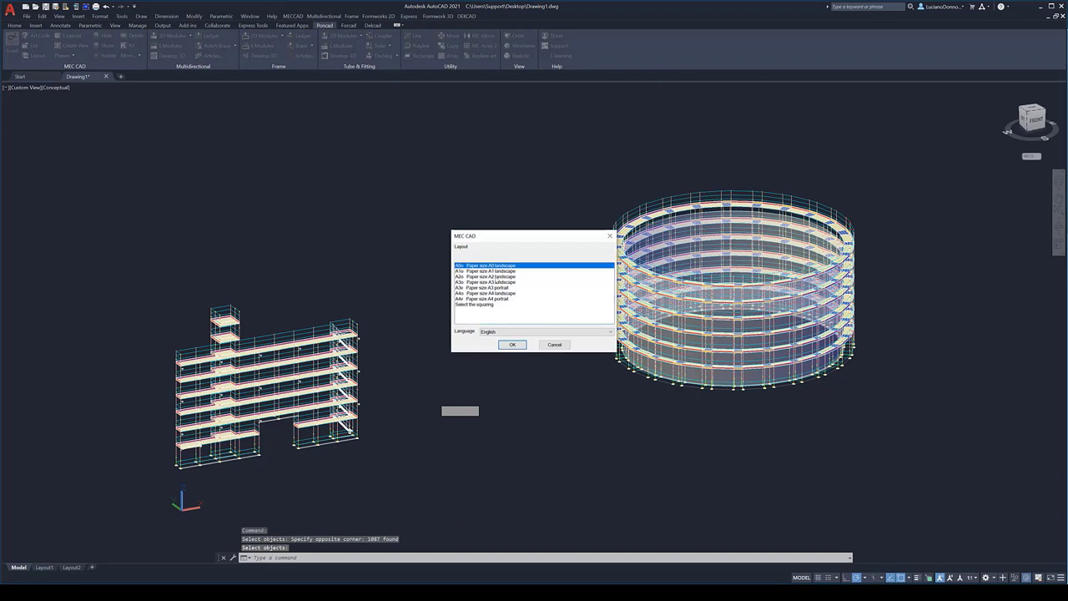
- Create an A1 landscape layout of the facade scaffold and shade its 3D viewport Conceptual
left_click(501, 271)
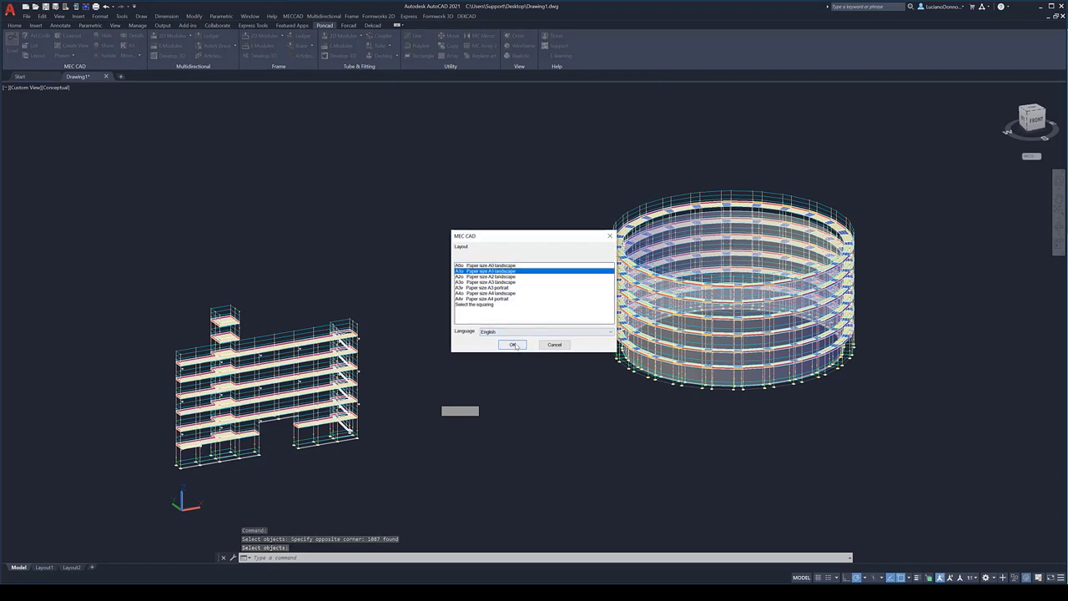
left_click(513, 344)
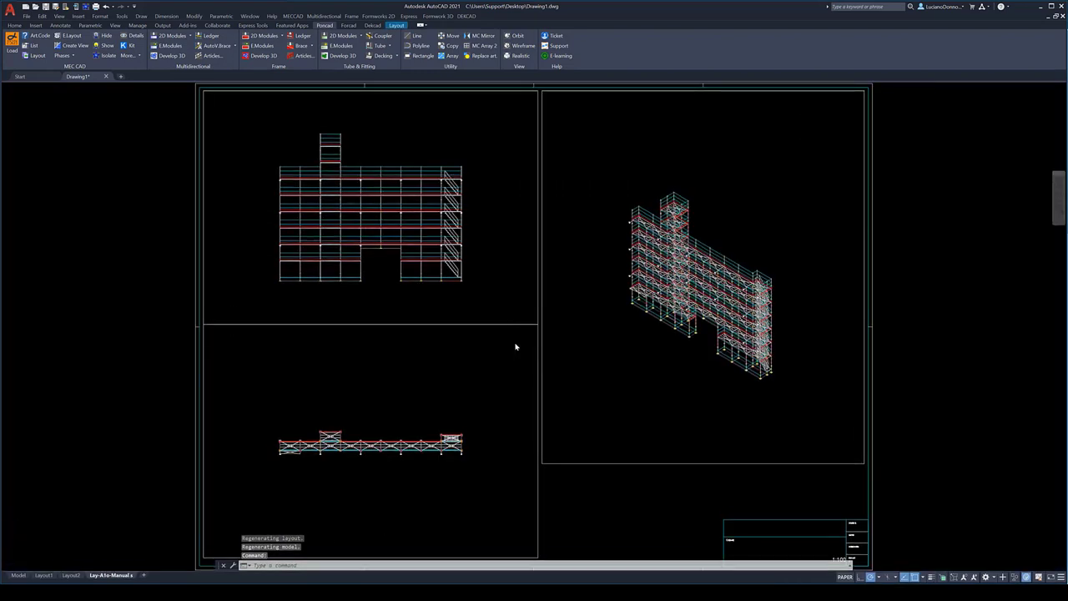
double_click(719, 386)
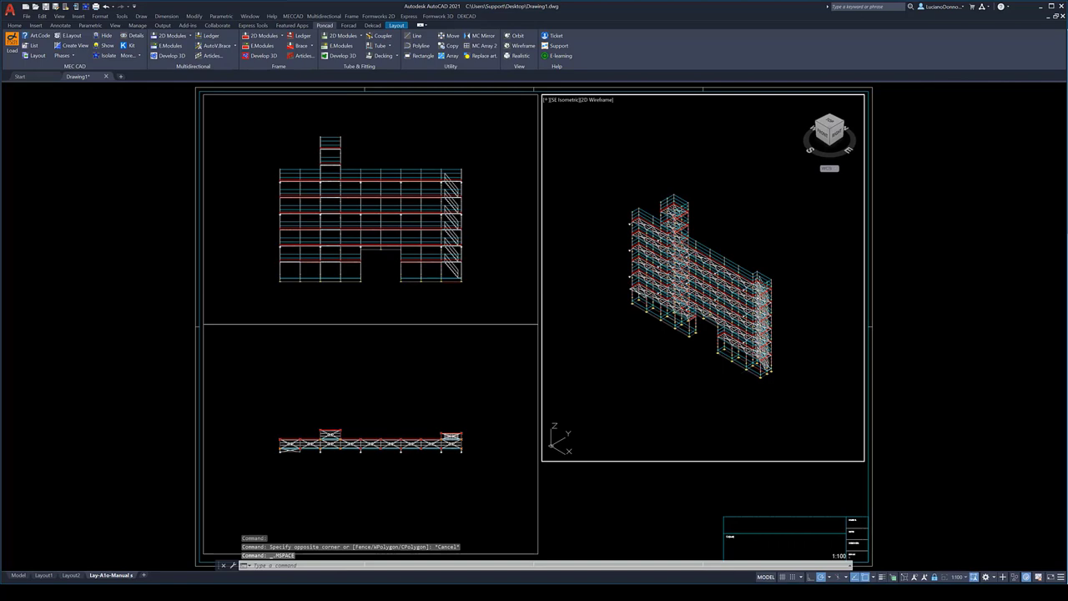
left_click(516, 55)
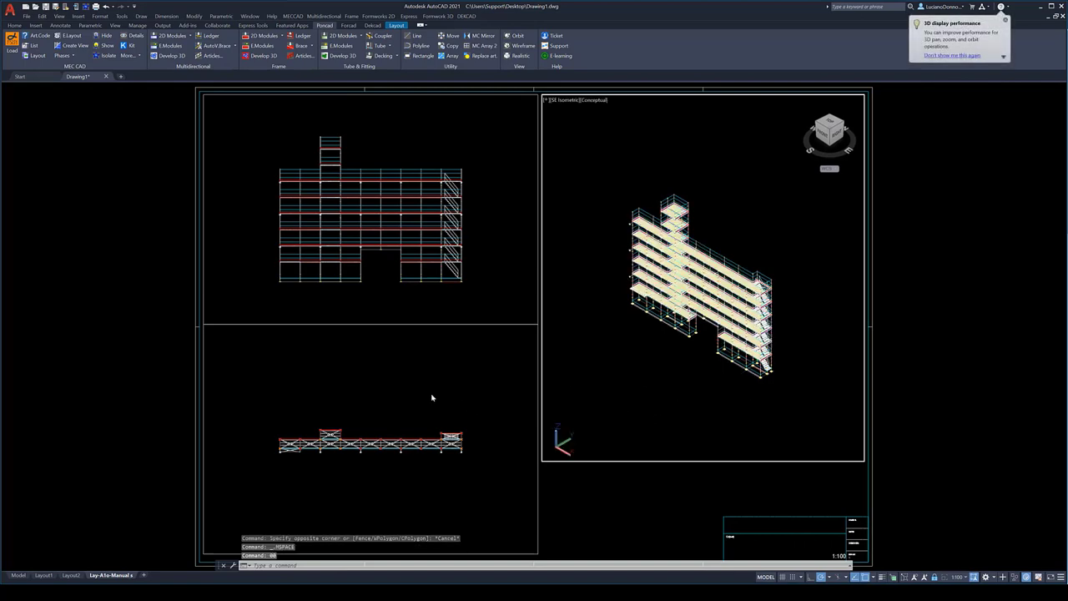
key("Escape")
key("Escape")
key("Escape")
scroll(467, 317, "up", 2)
middle_click_drag(651, 355, 616, 379)
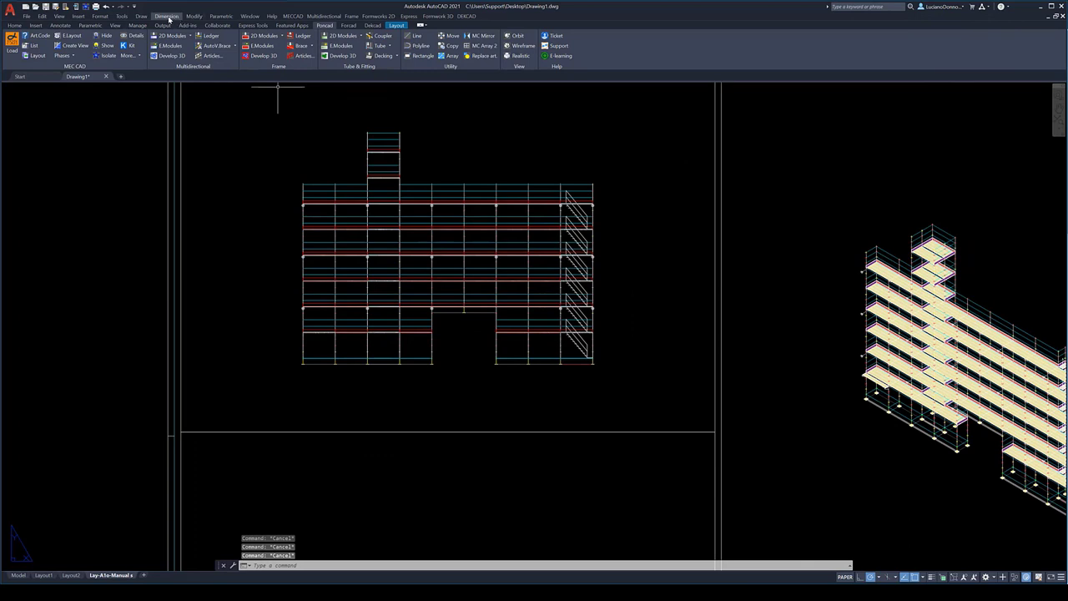
- Place a 2500 linear dimension on the first bay below the elevation
left_click(167, 15)
left_click(196, 33)
scroll(306, 386, "up", 4)
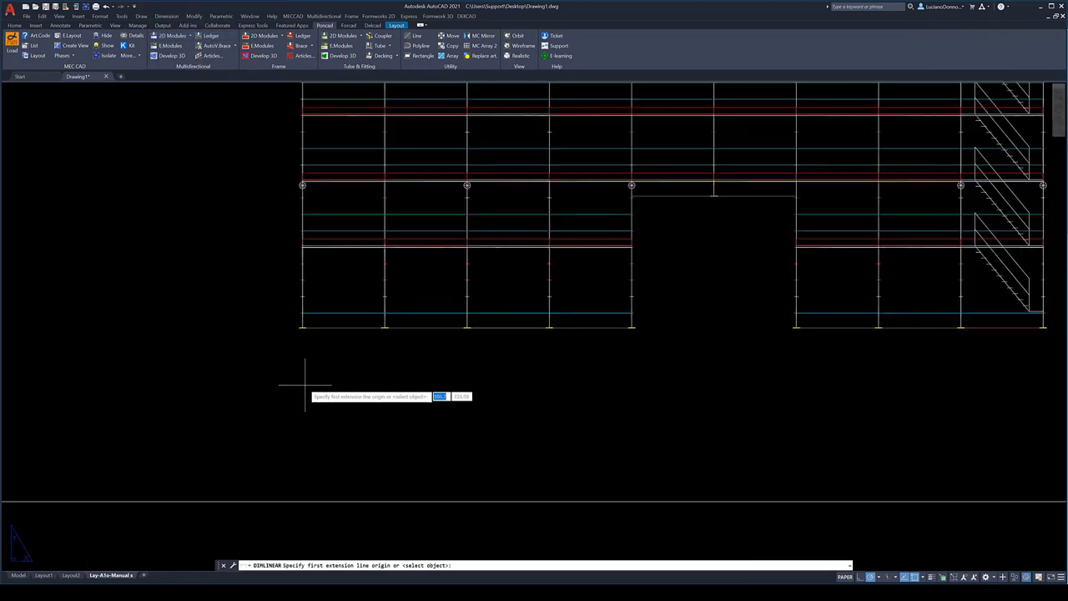
scroll(305, 386, "up", 2)
left_click(301, 282)
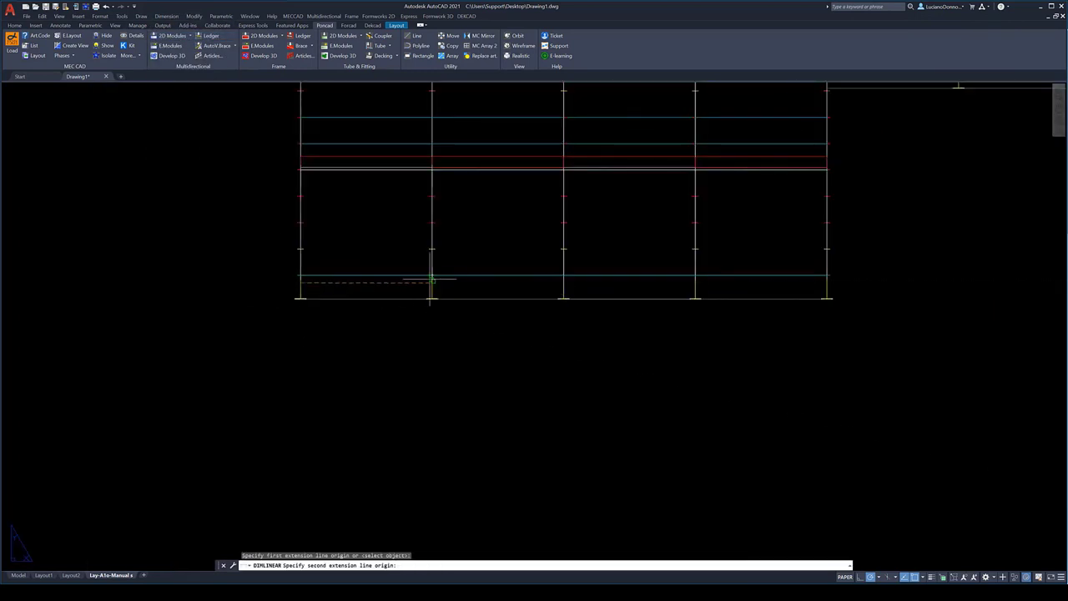
left_click(432, 297)
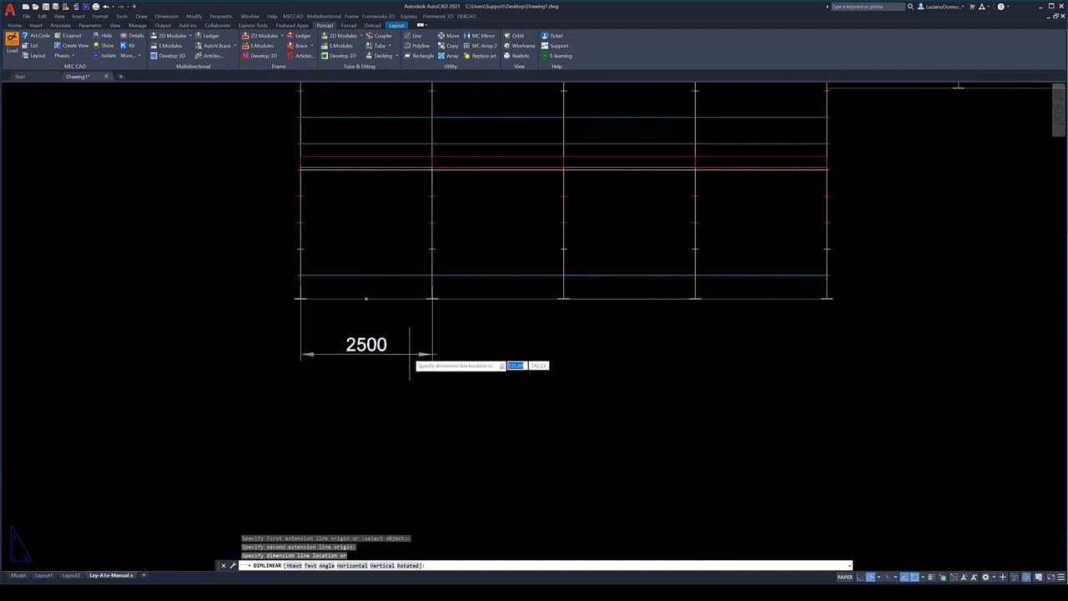
left_click(410, 354)
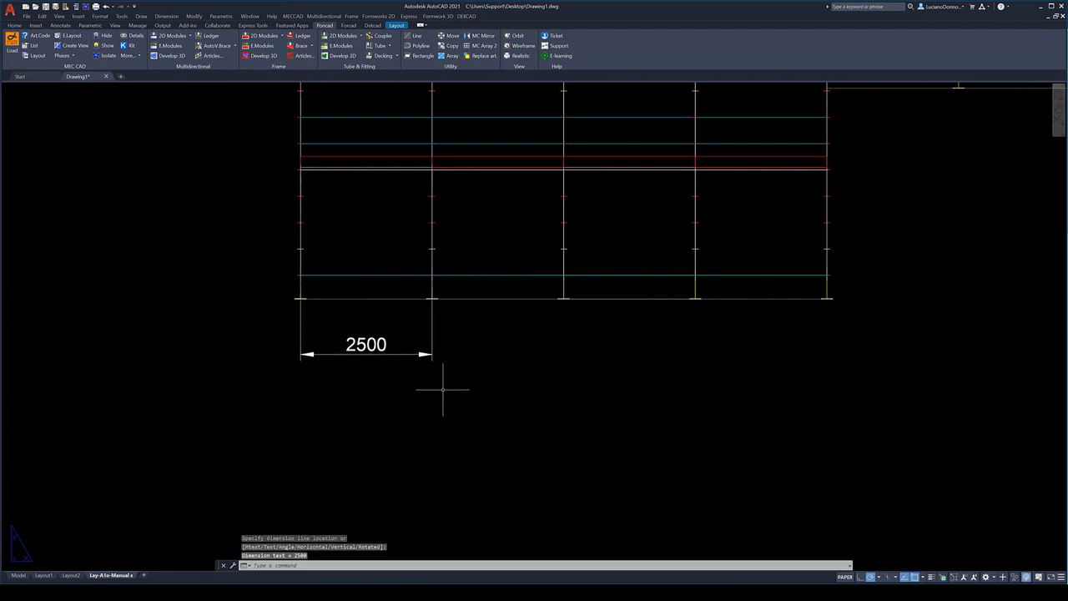
- Continue the chain of 2500 bay dimensions along the base to the right-end post
type("DIMco")
key("Return")
left_click(563, 297)
left_click(695, 297)
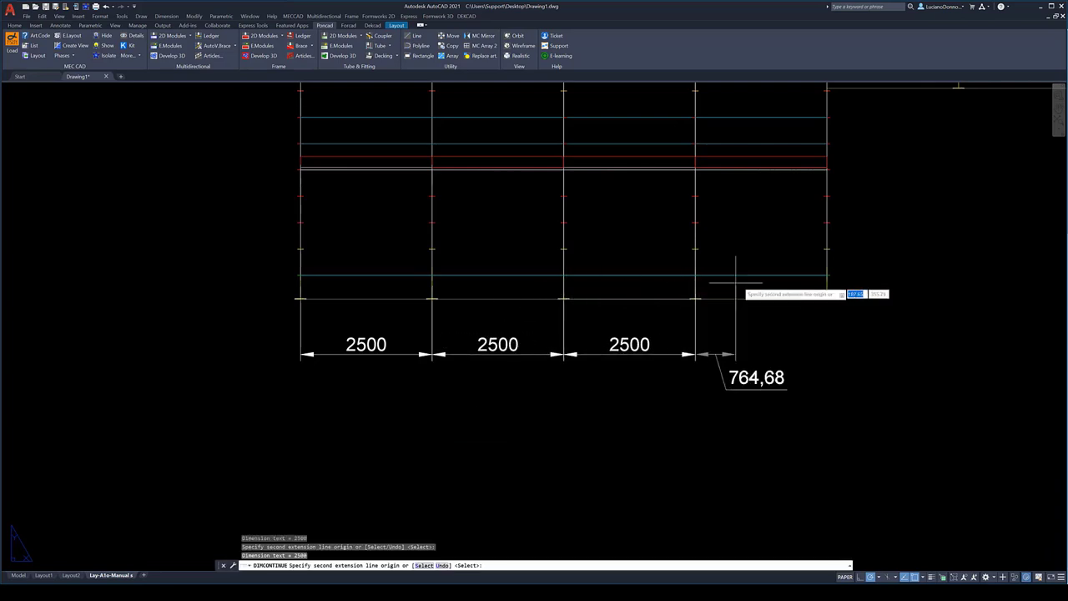
left_click(826, 298)
middle_click_drag(908, 300, 569, 401)
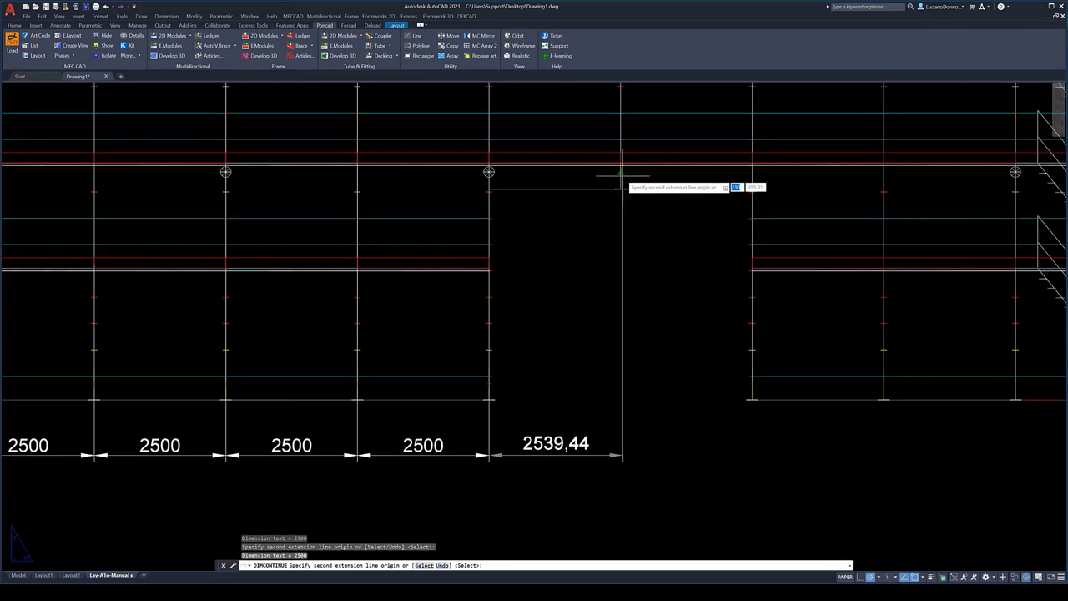
left_click(620, 189)
left_click(753, 399)
left_click(884, 399)
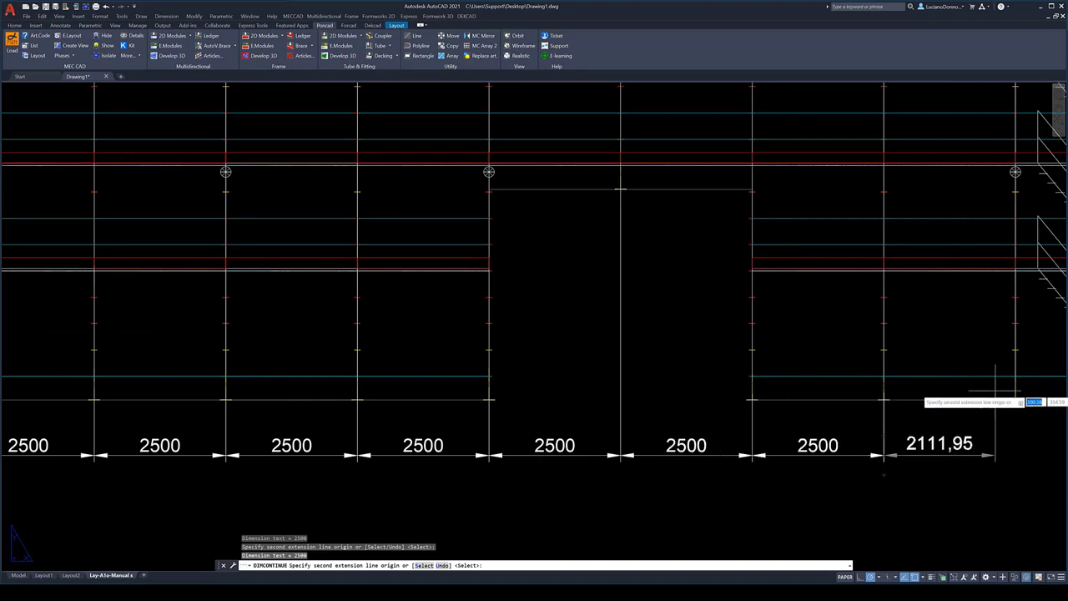
middle_click_drag(1016, 389, 838, 387)
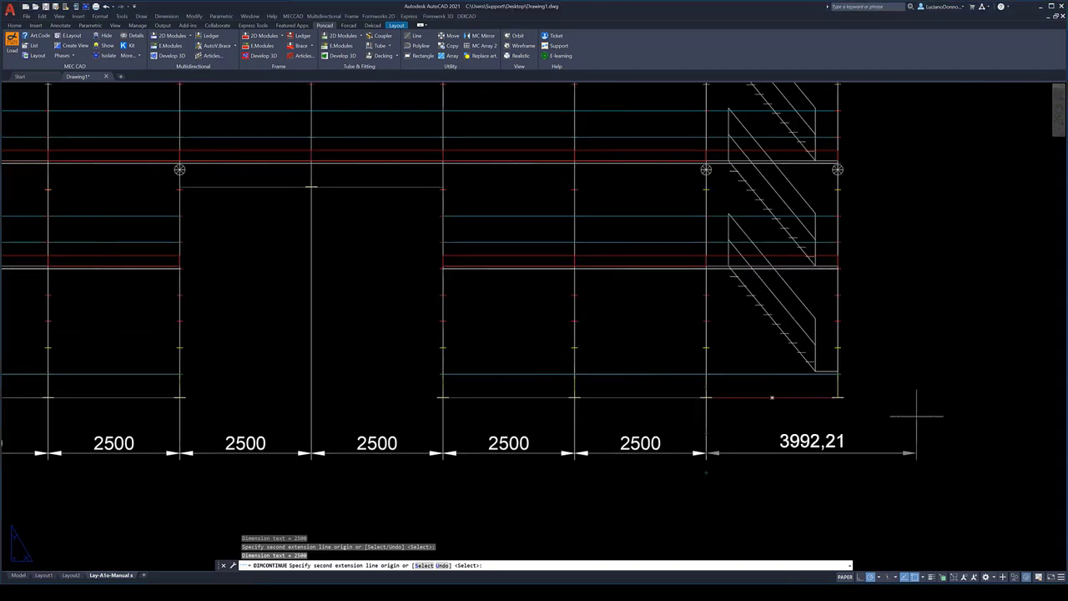
left_click(837, 391)
key("Escape")
- Add a 2000 vertical dimension for the first level height beside the posts
scroll(851, 413, "down", 4)
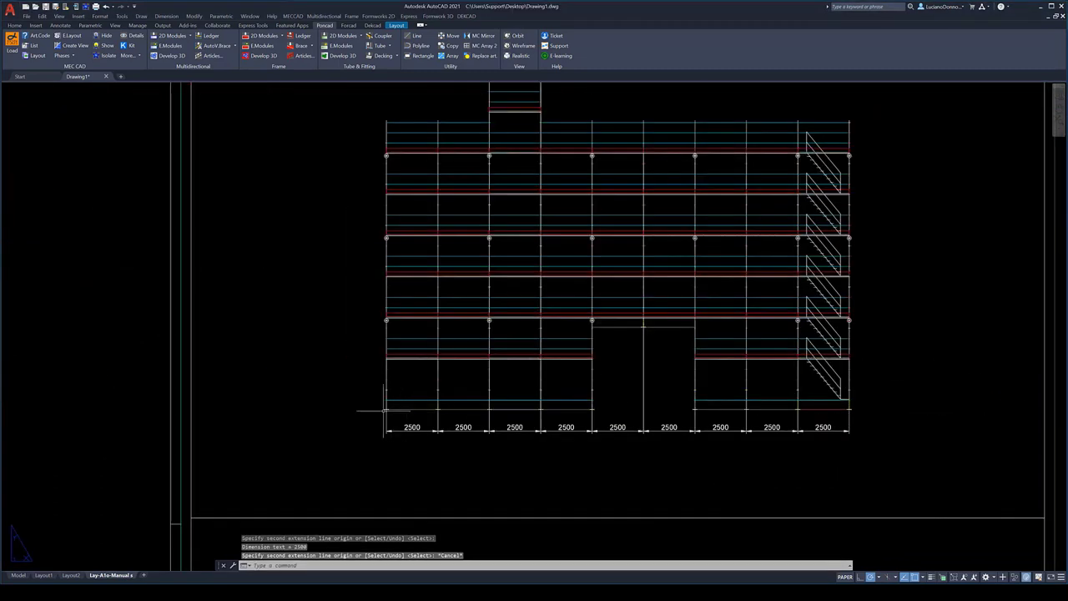
type("dli")
key("Return")
scroll(385, 404, "up", 5)
left_click(390, 409)
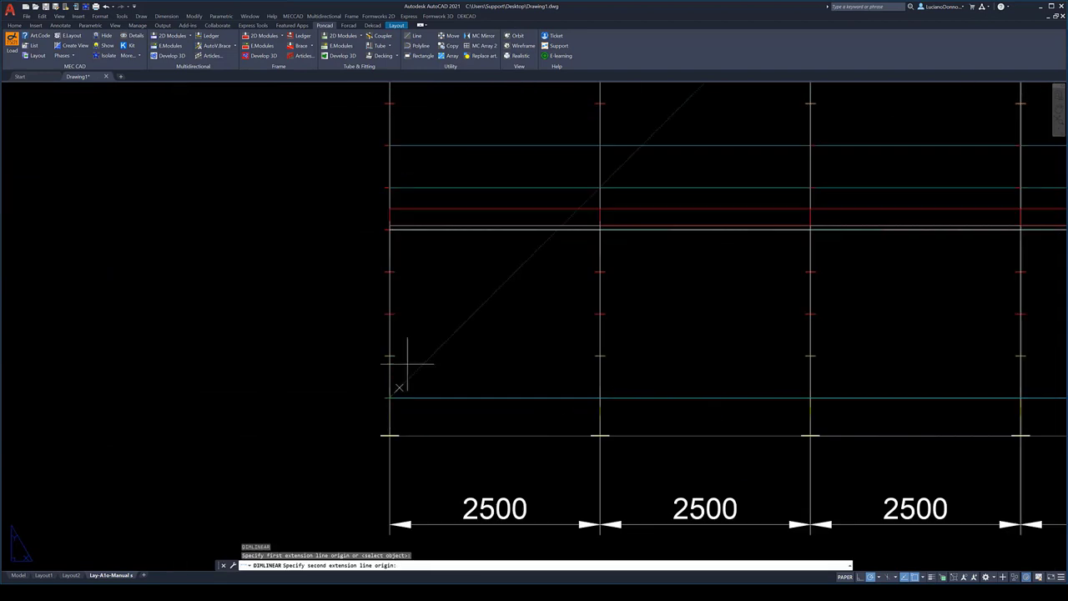
left_click(389, 221)
left_click(332, 244)
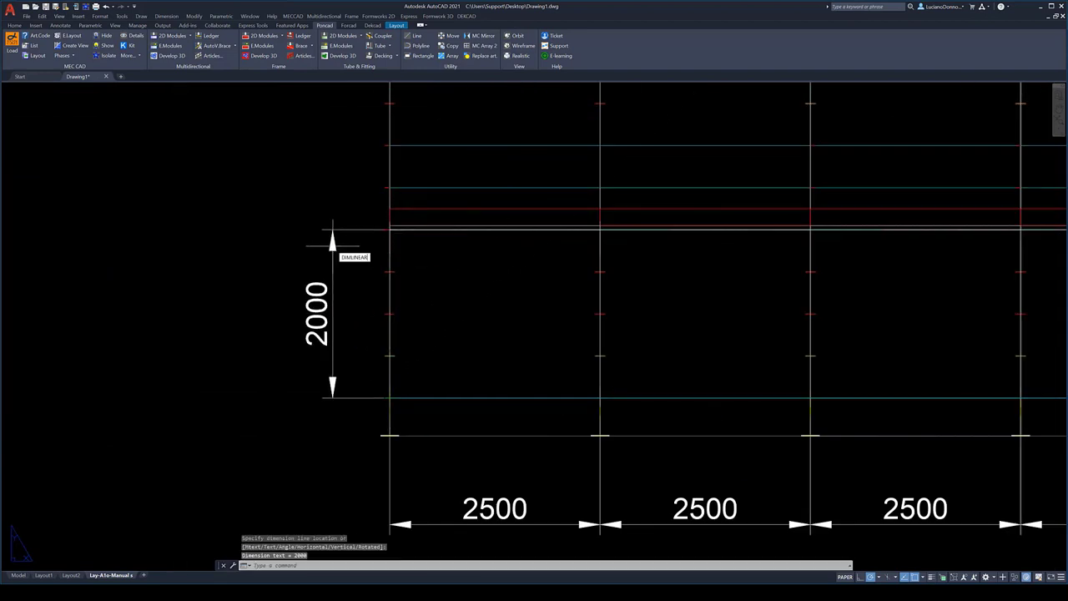
- Continue the height chain with 2000 dimensions for the next two levels
type("dco")
key("Return")
middle_click_drag(359, 234, 365, 442)
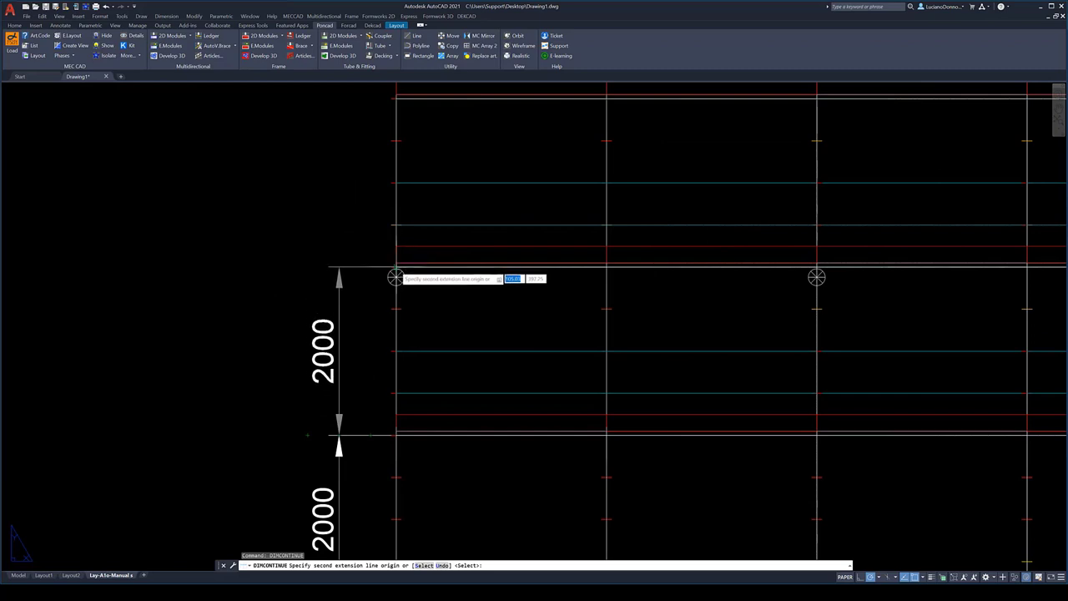
left_click(396, 267)
left_click(396, 98)
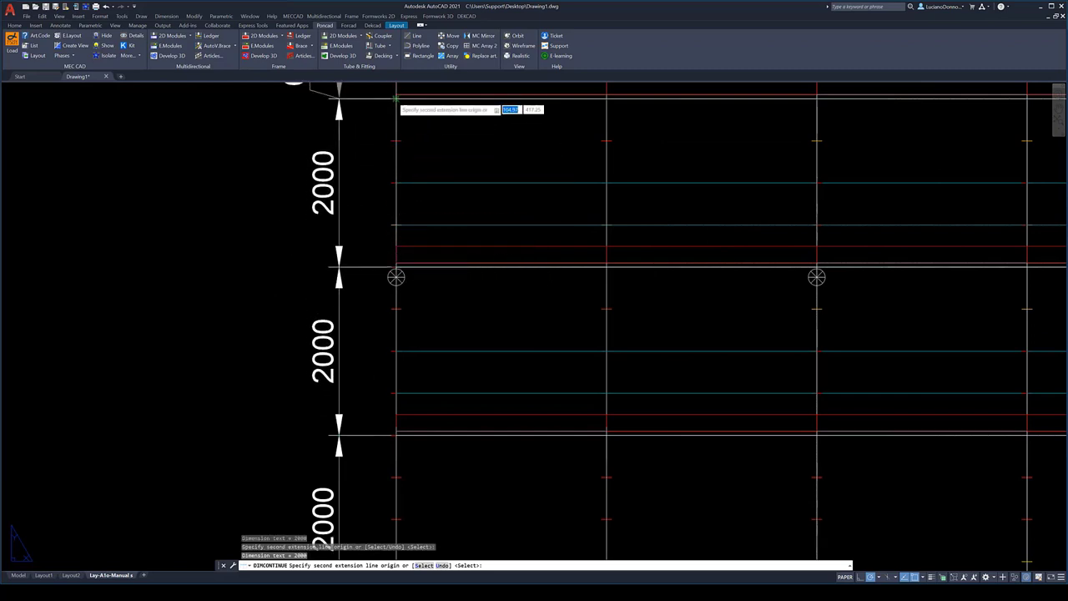
- Finish the height chain with another 2000 level and a final 1500 at the top
middle_click_drag(445, 110, 453, 413)
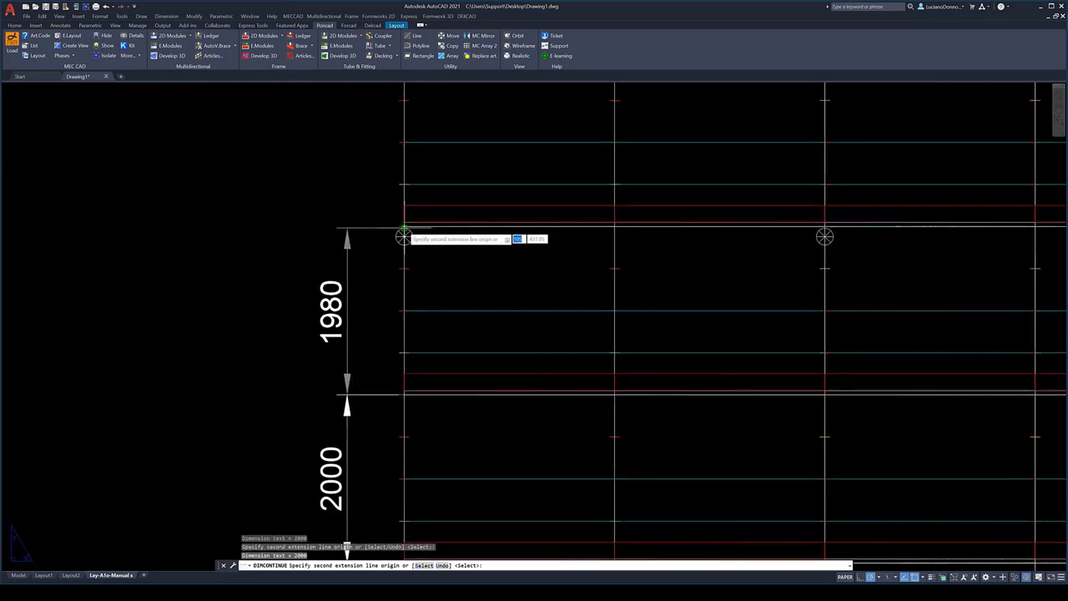
scroll(404, 227, "up", 5)
scroll(403, 227, "down", 1)
scroll(404, 227, "down", 1)
scroll(408, 227, "down", 3)
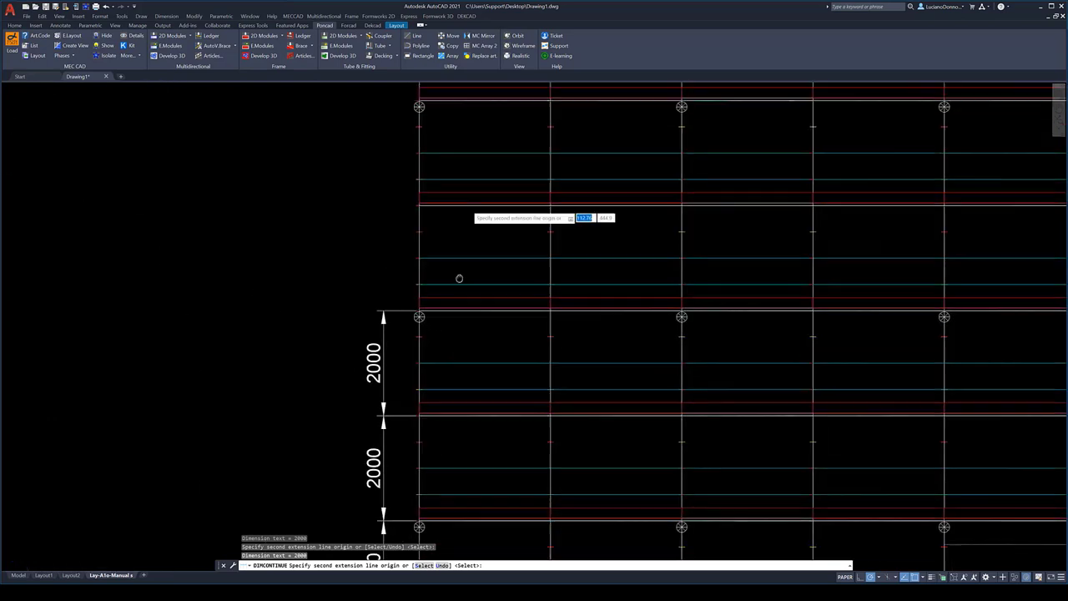
scroll(416, 227, "up", 2)
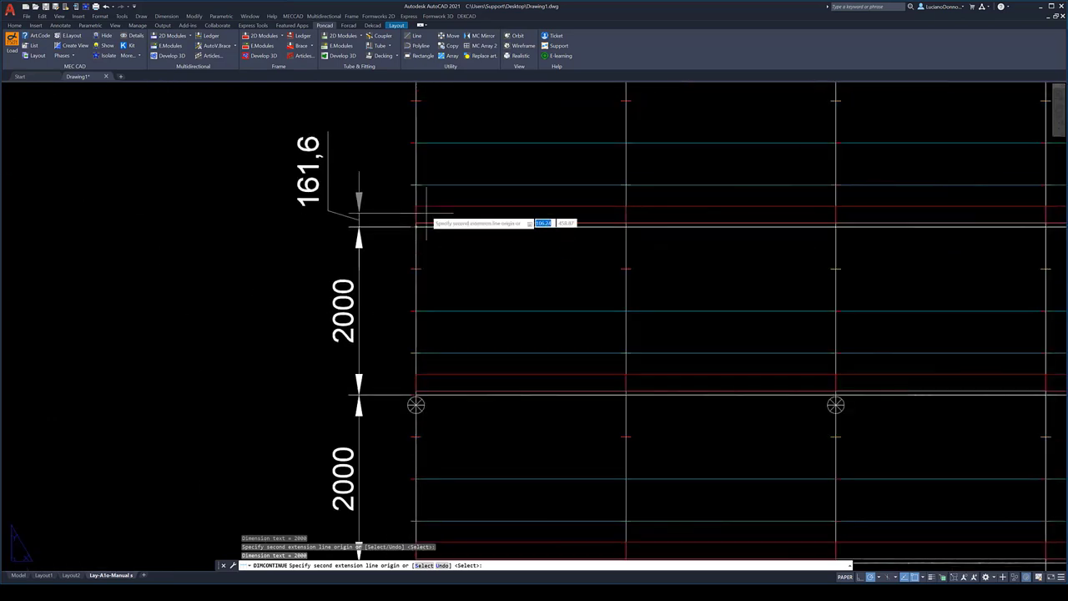
middle_click_drag(424, 214, 414, 357)
left_click(407, 209)
middle_click_drag(423, 92, 417, 258)
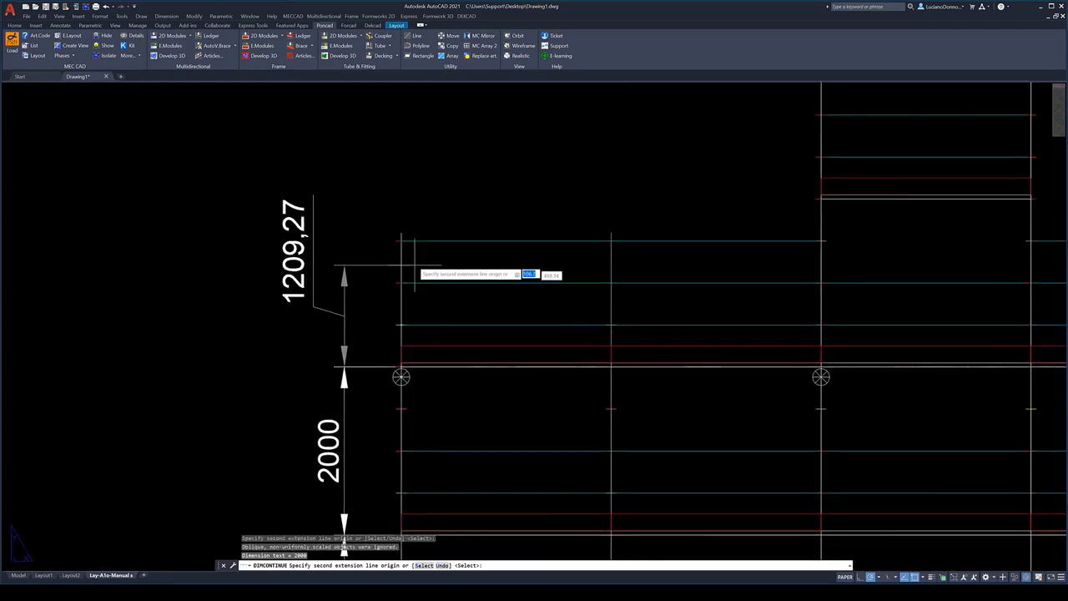
left_click(401, 242)
key("Escape")
scroll(579, 438, "down", 3)
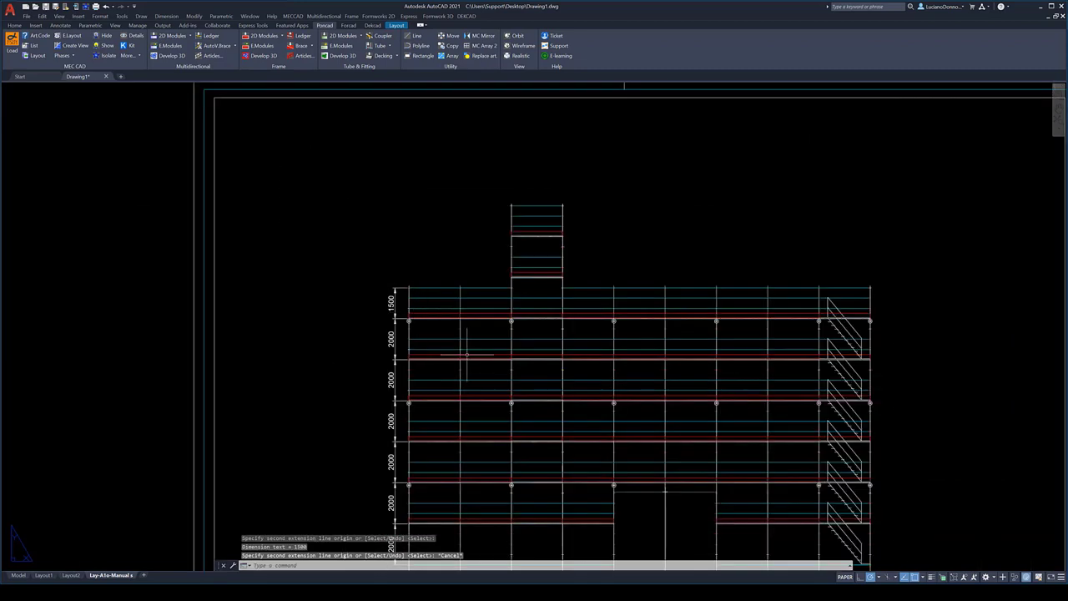
scroll(578, 437, "down", 2)
middle_click_drag(578, 437, 436, 227)
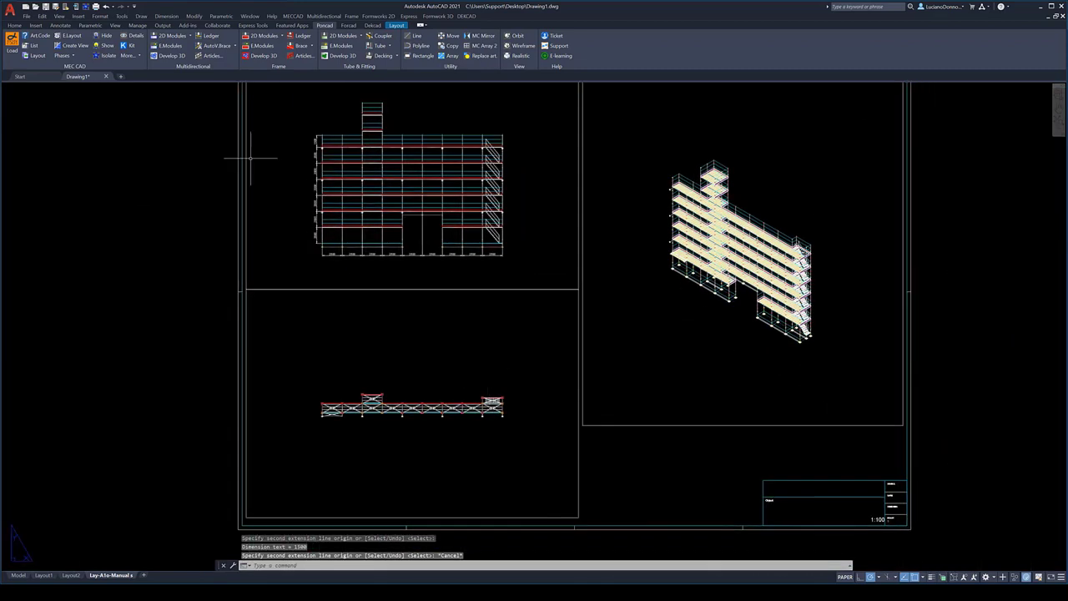
- Start a Title block parts list with manual selection of the scaffold parts
left_click(34, 45)
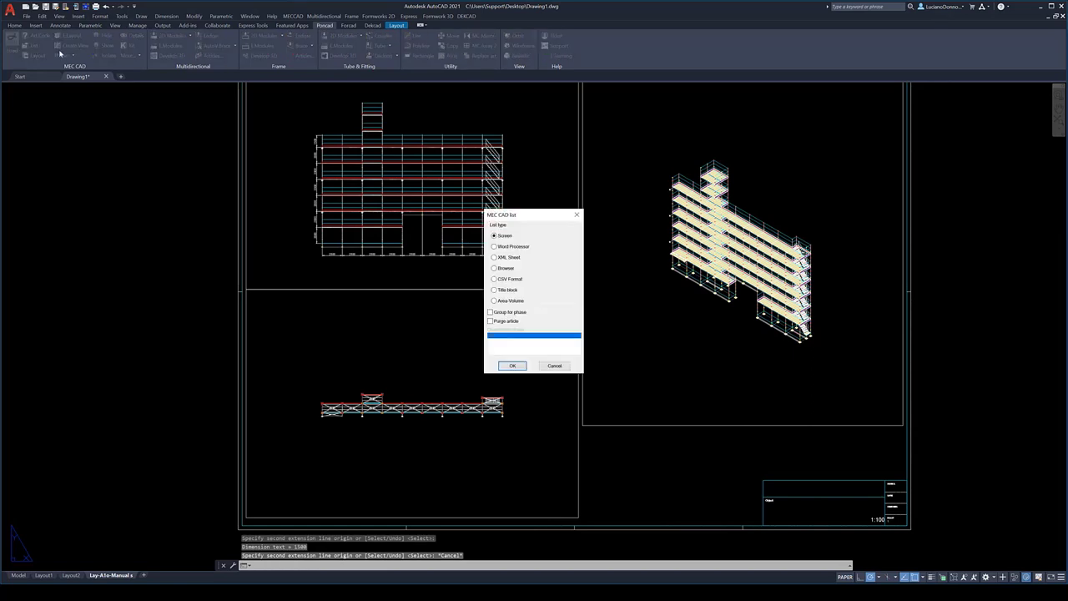
left_click(509, 290)
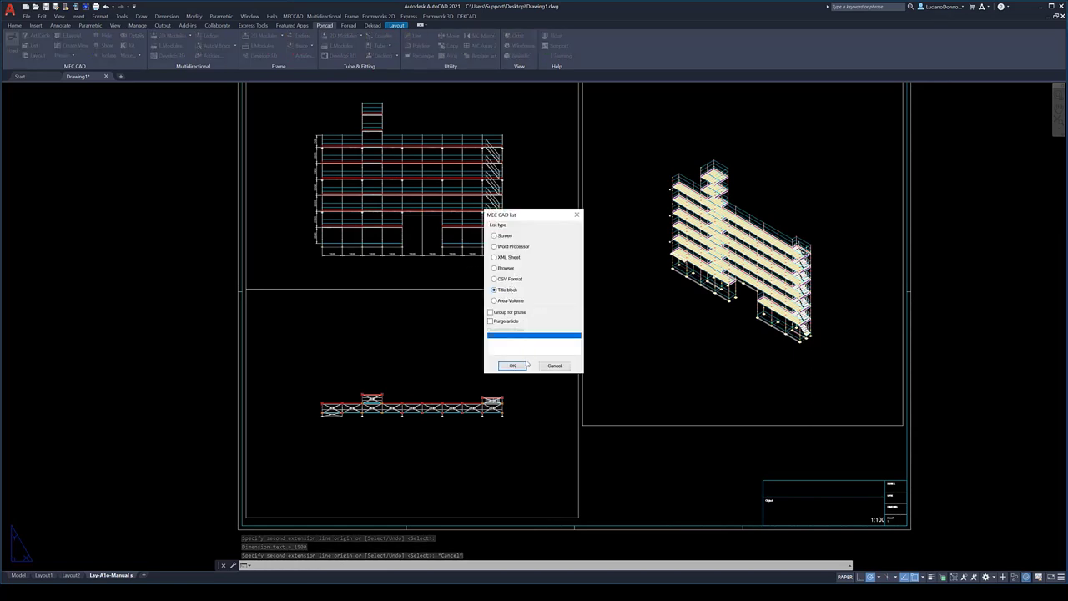
left_click(523, 367)
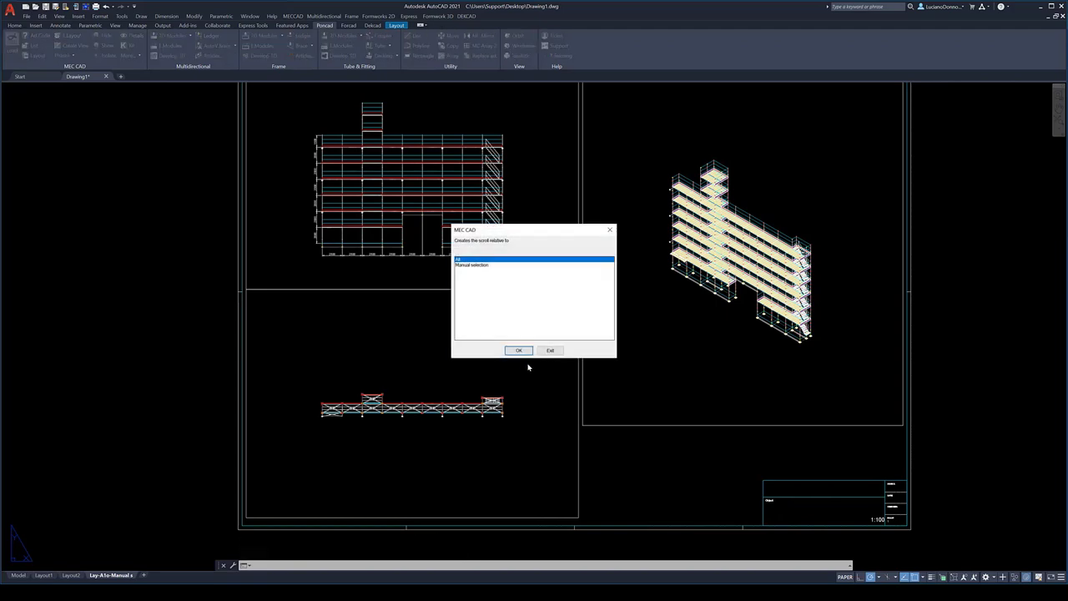
left_click(481, 266)
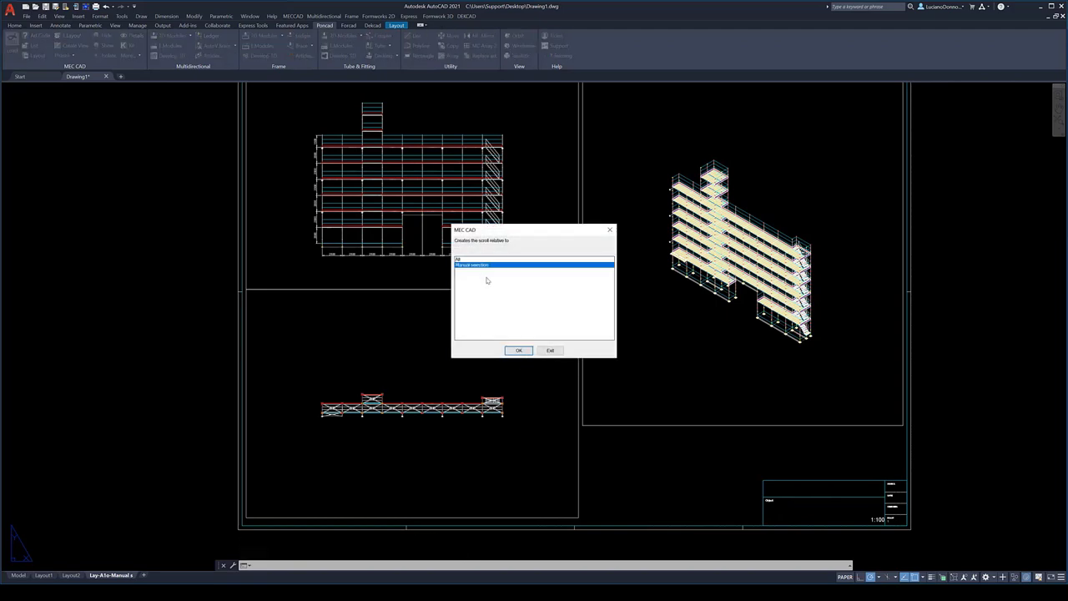
left_click(518, 351)
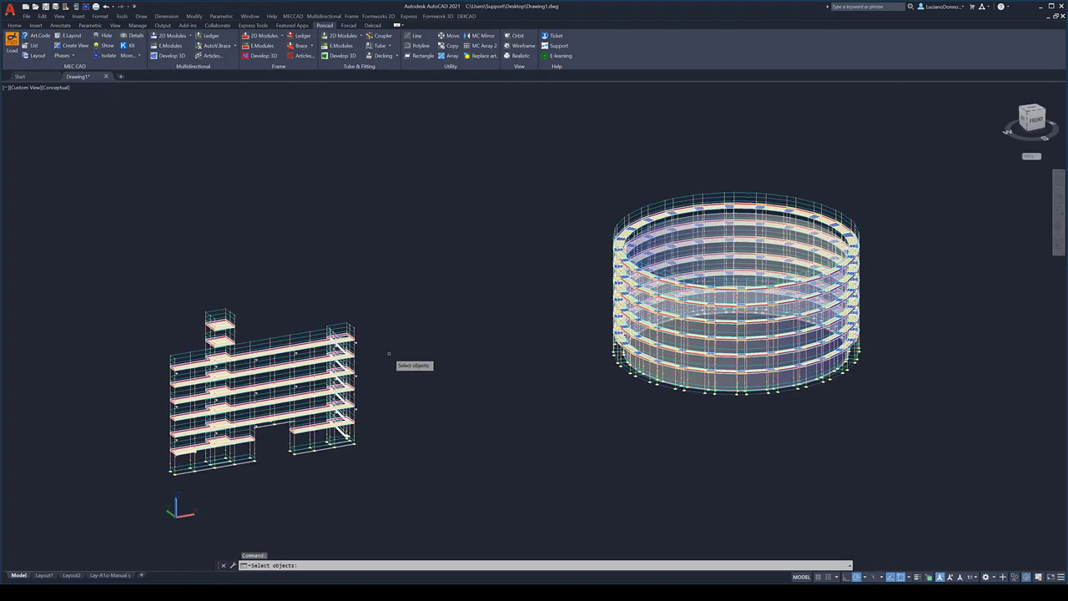
- Place the parts table for the facade scaffold's 1087 parts, then return to Model
left_click(97, 254)
left_click(424, 497)
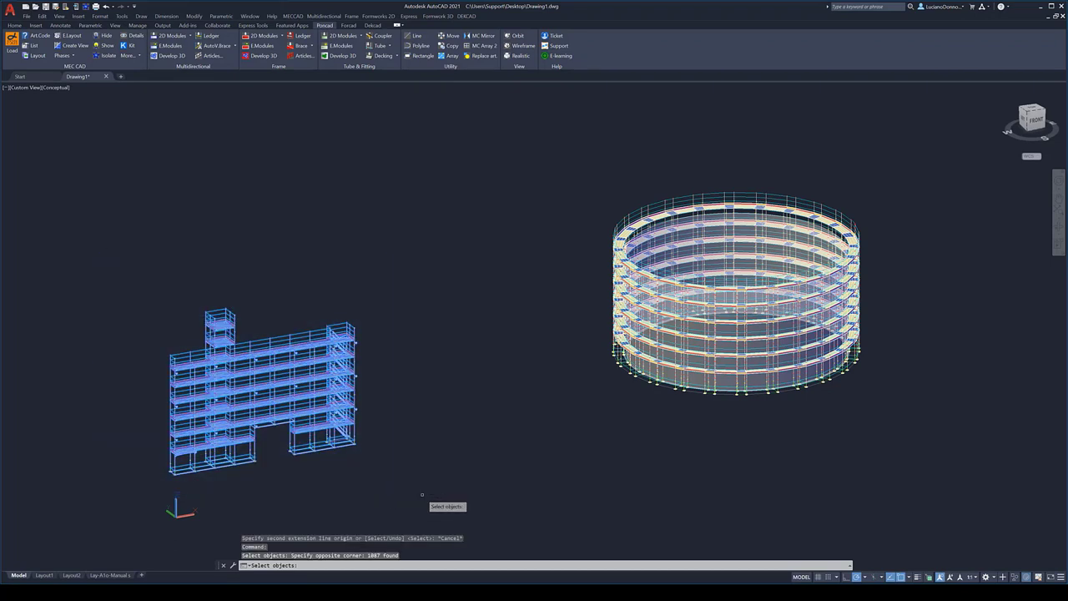
key("Return")
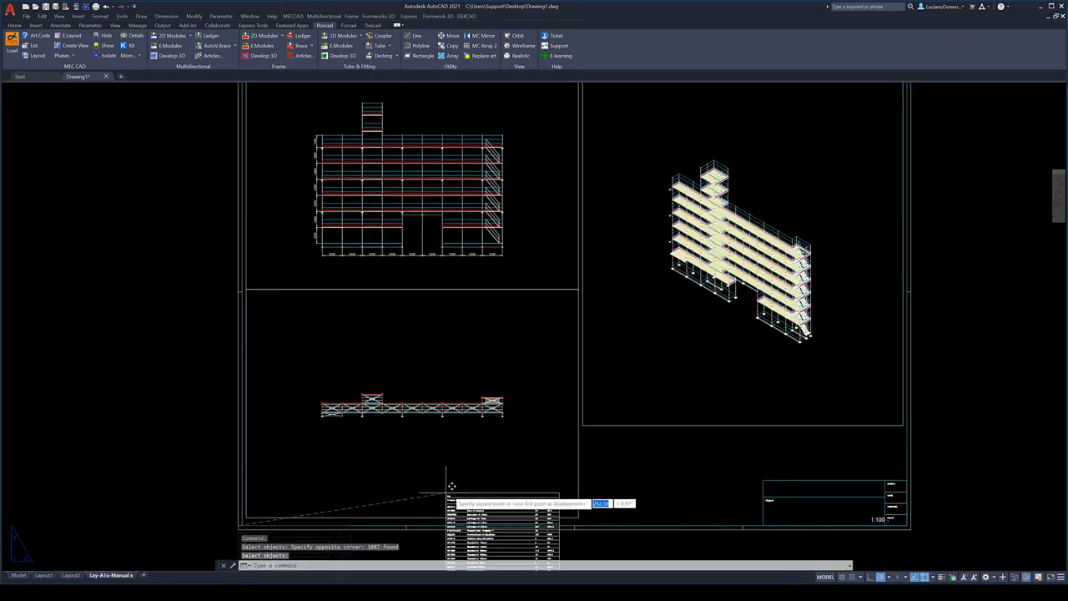
left_click(609, 409)
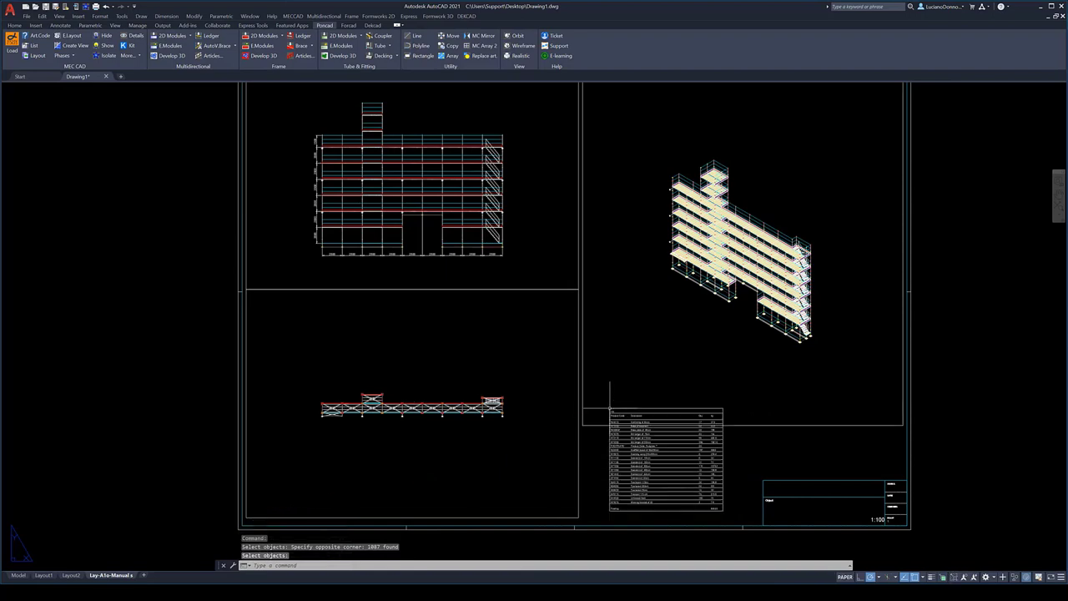
scroll(689, 507, "up", 5)
scroll(675, 508, "up", 2)
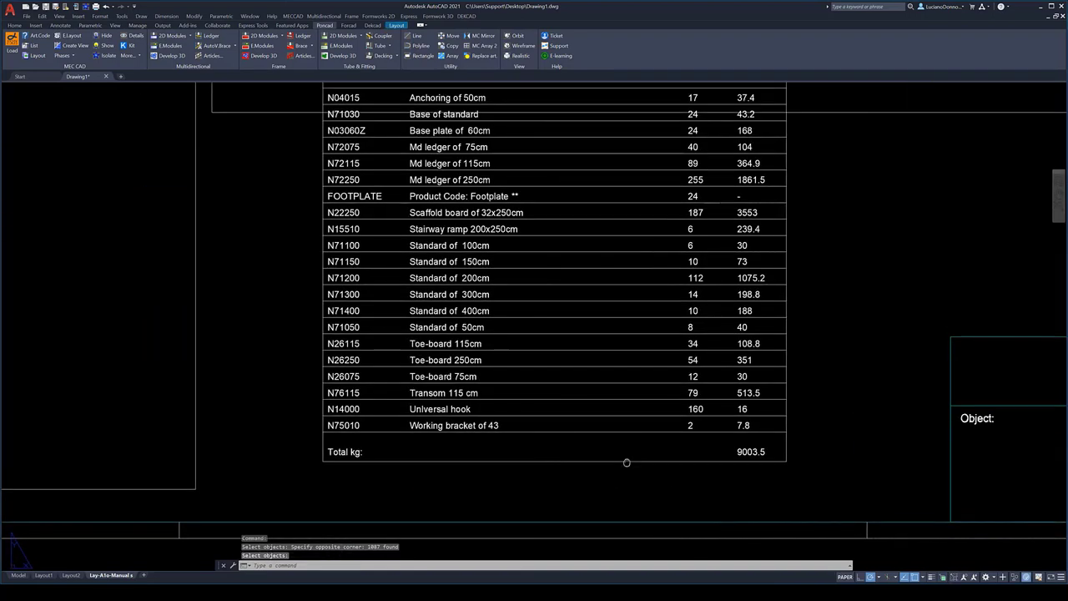
scroll(625, 500, "down", 2)
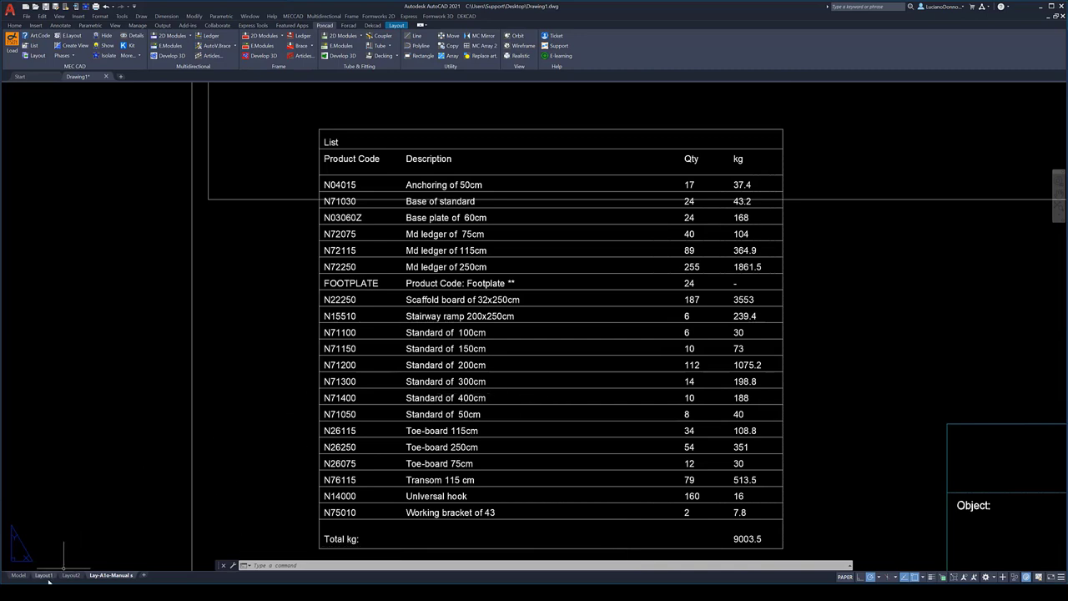
left_click(18, 576)
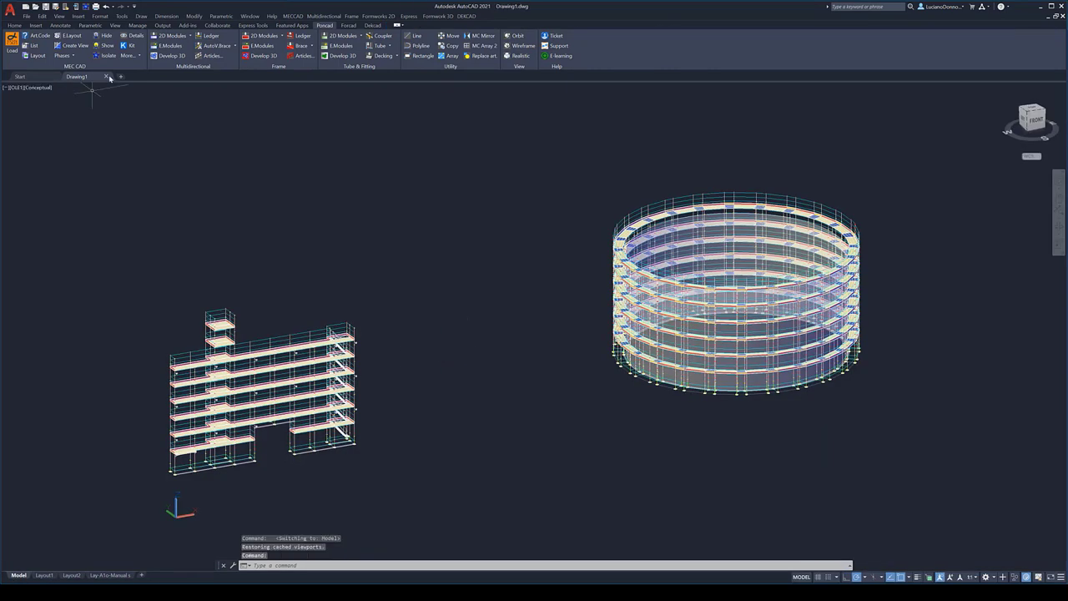
- Generate the 3D drawing via More > Draw 3D, saving it as Drawing1_3D
left_click(133, 56)
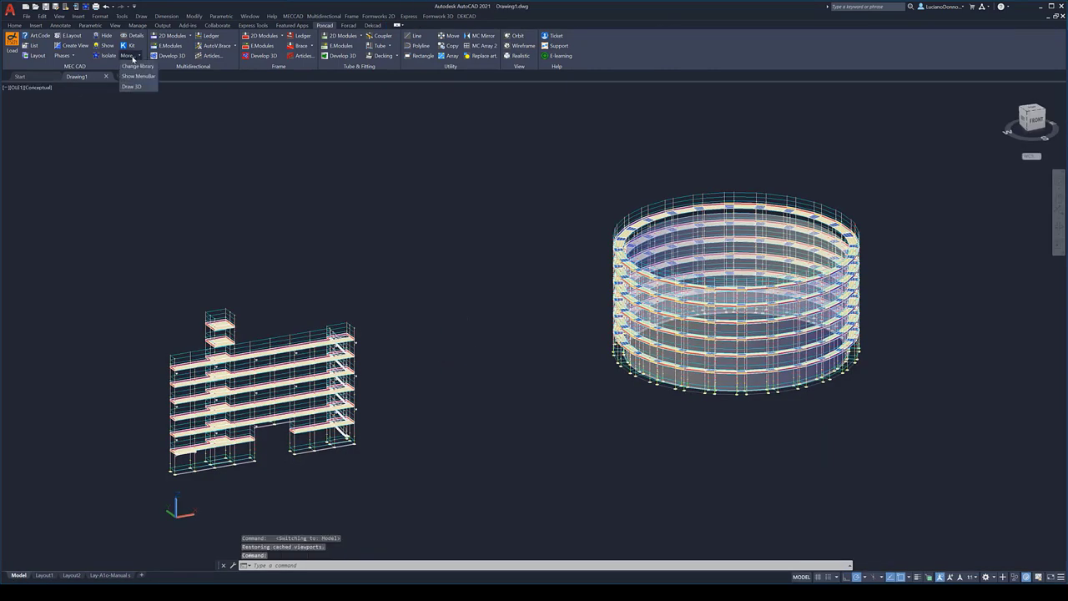
left_click(132, 87)
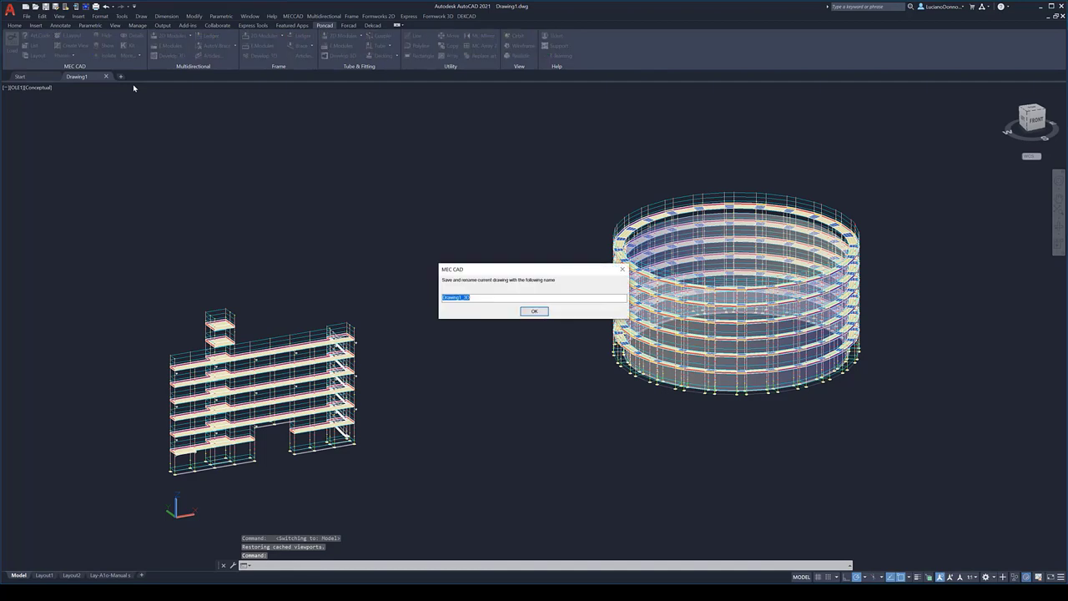
left_click(534, 312)
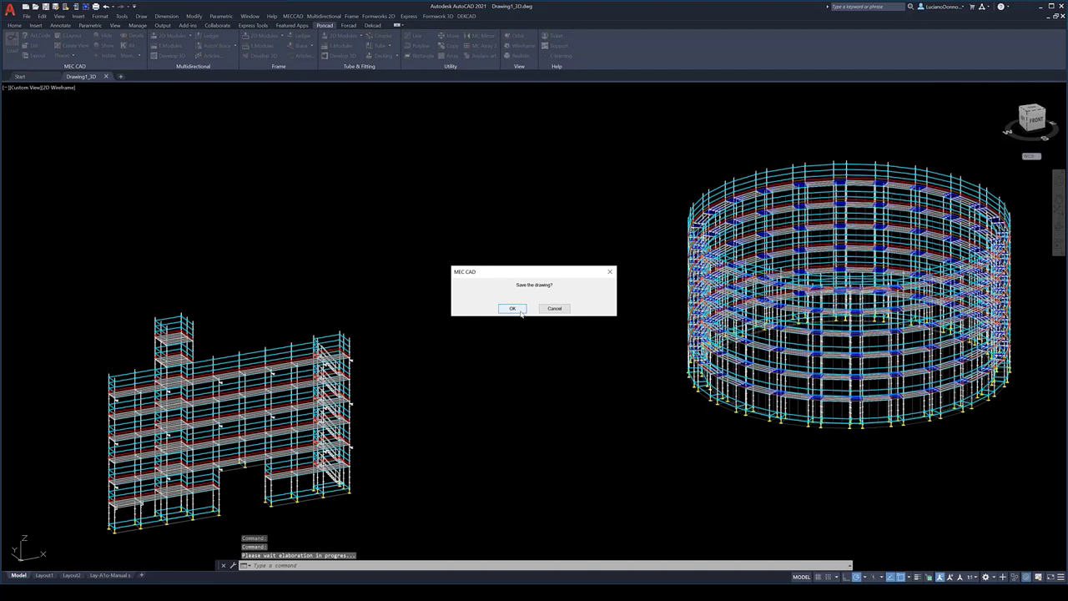
left_click(512, 309)
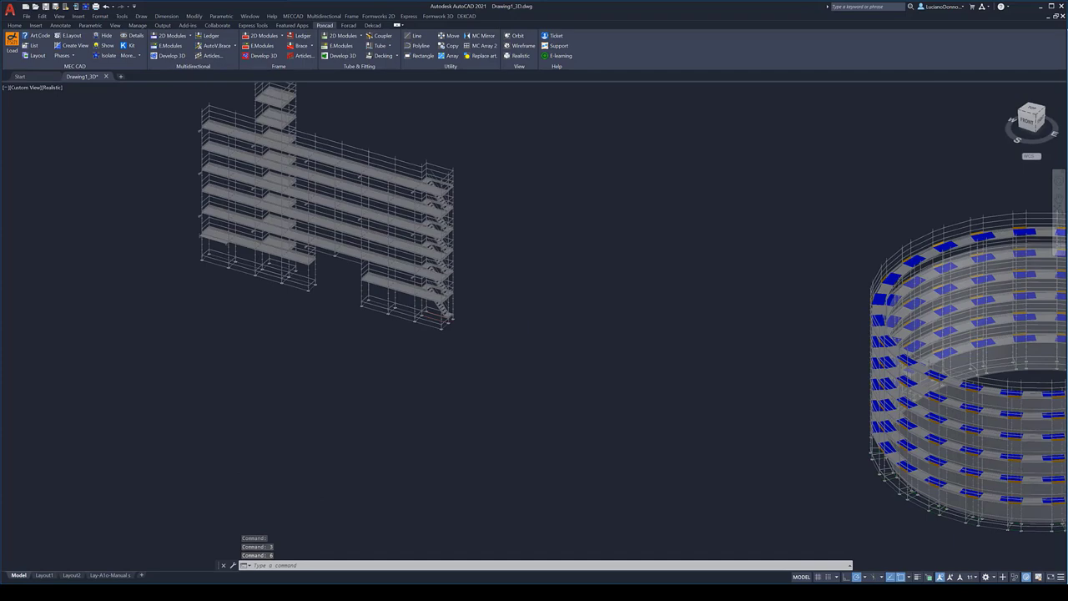
- Zoom onto the stair tower at the facade's base and orbit to view it from behind
scroll(538, 305, "up", 2)
scroll(458, 308, "up", 2)
scroll(333, 242, "up", 2)
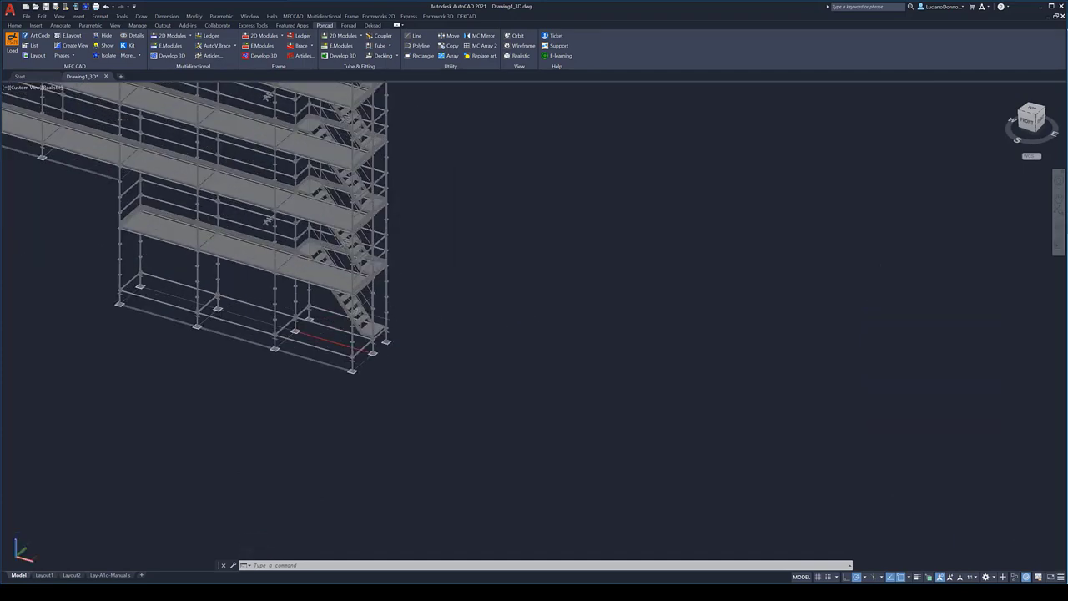
scroll(229, 180, "up", 2)
scroll(385, 314, "up", 2)
scroll(391, 382, "up", 2)
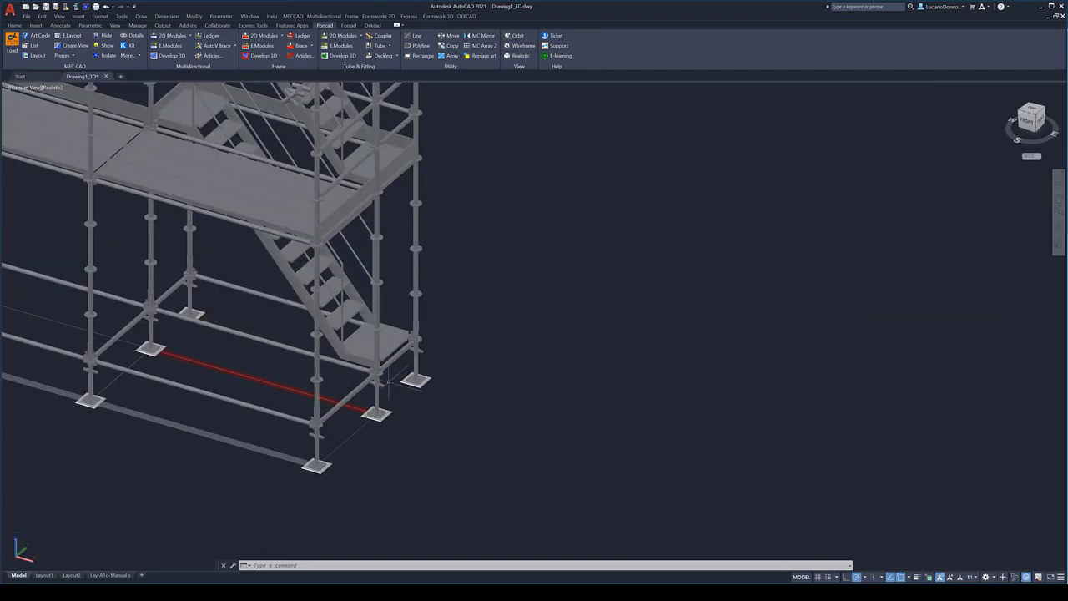
scroll(382, 417, "up", 2)
scroll(371, 442, "up", 2)
mouse_move(389, 429)
middle_mouse_down("shift")
mouse_move(363, 407)
mouse_move(269, 400)
middle_mouse_up("shift")
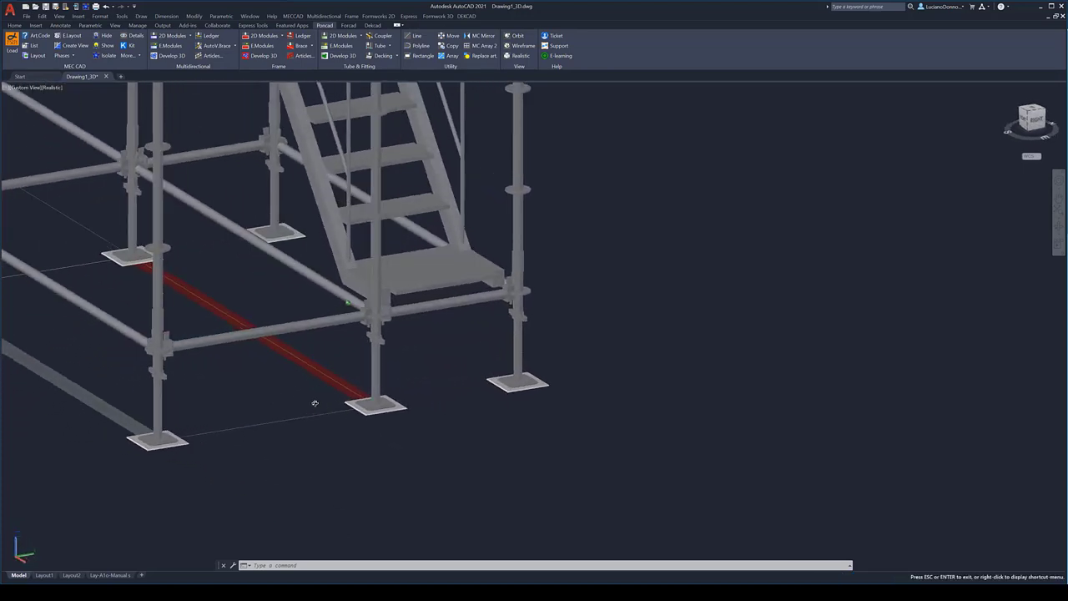
scroll(251, 401, "up", 2)
scroll(234, 403, "down", 3)
mouse_move(200, 410)
middle_mouse_down("shift")
mouse_move(89, 422)
mouse_move(6, 409)
middle_mouse_up("shift")
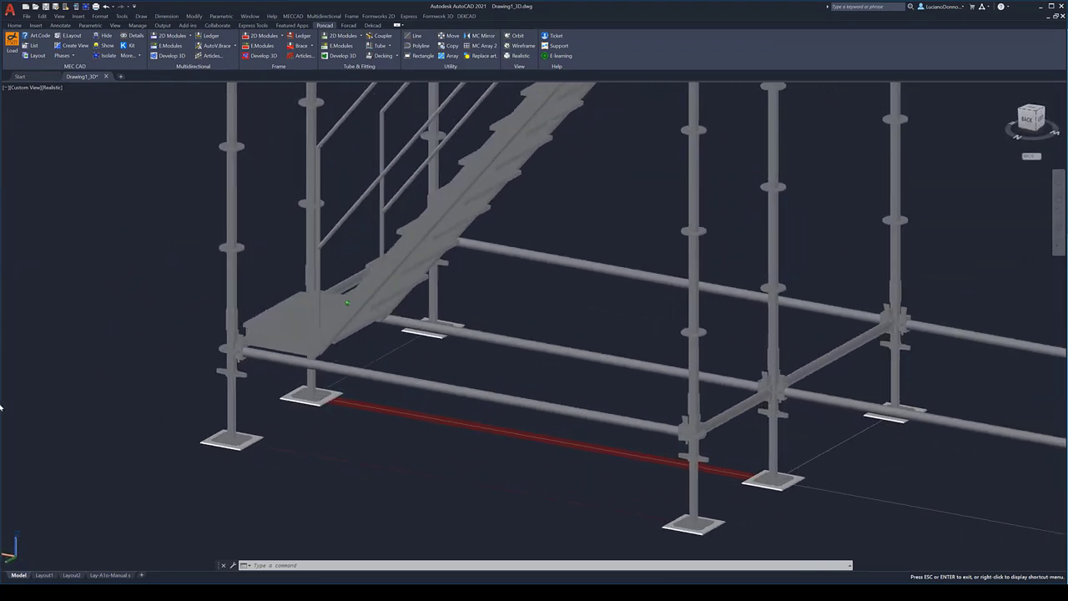